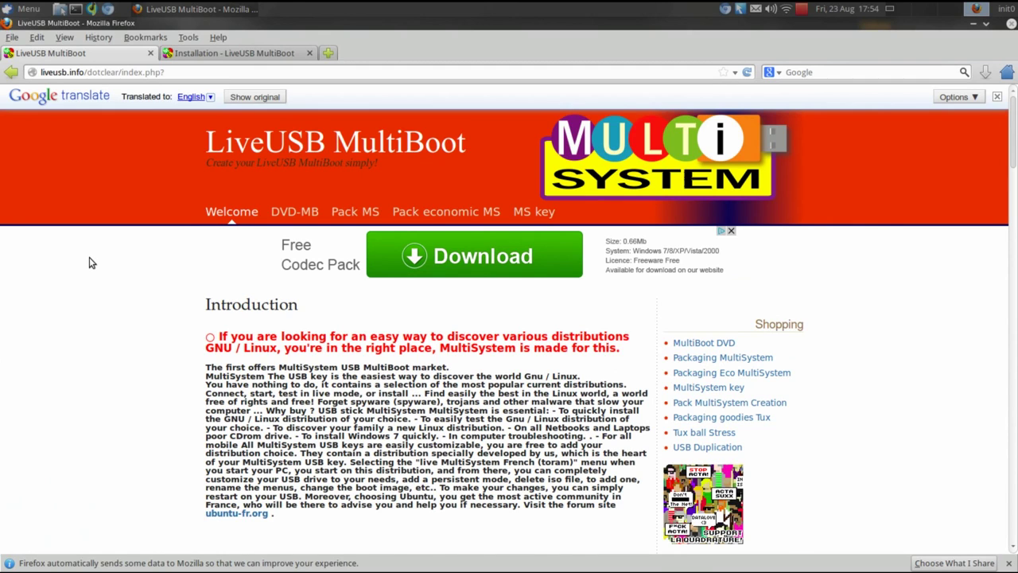
scroll(89, 258, down, 5)
scroll(90, 259, down, 4)
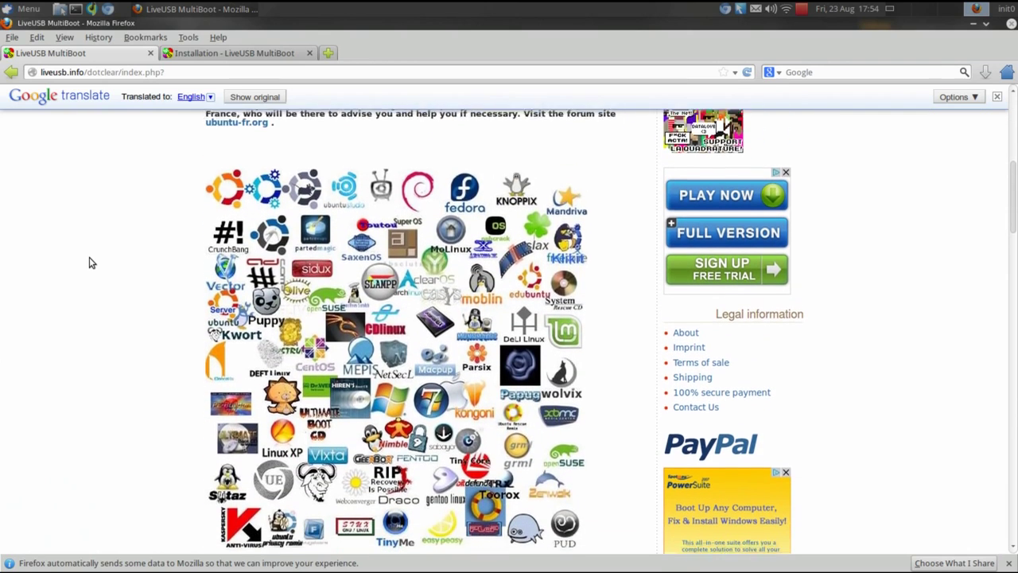
scroll(89, 263, down, 1)
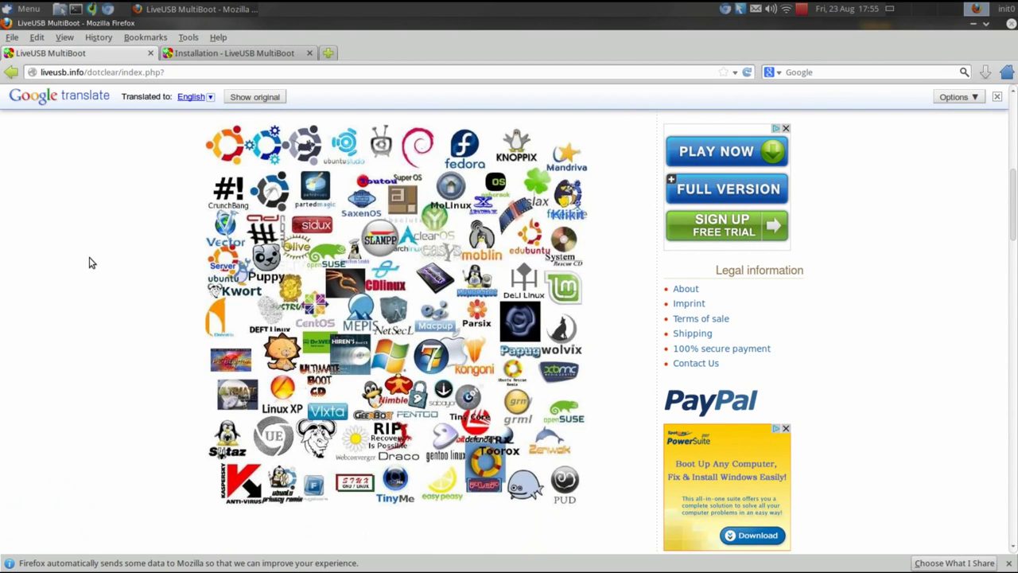
scroll(90, 262, up, 3)
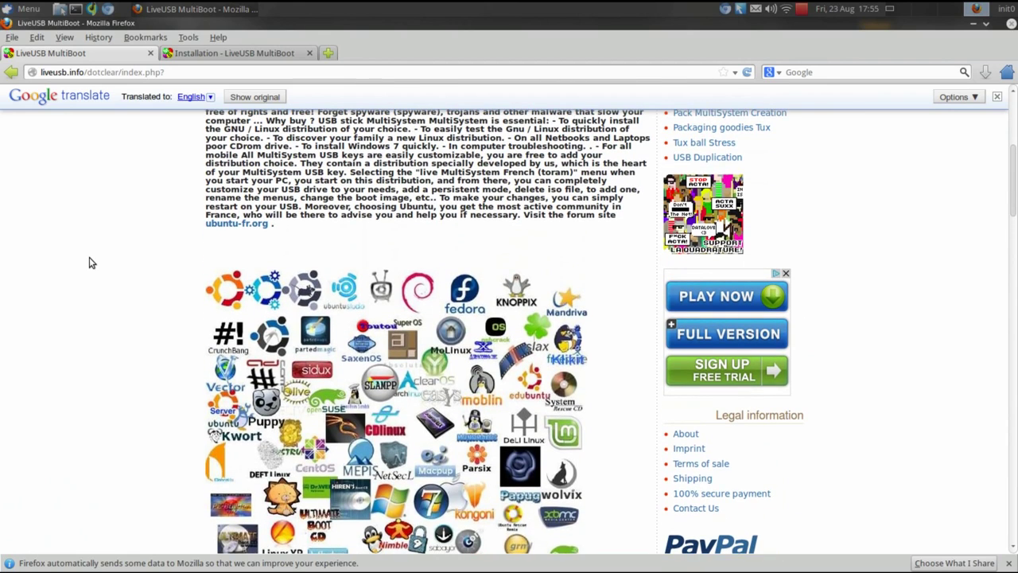
scroll(90, 262, up, 5)
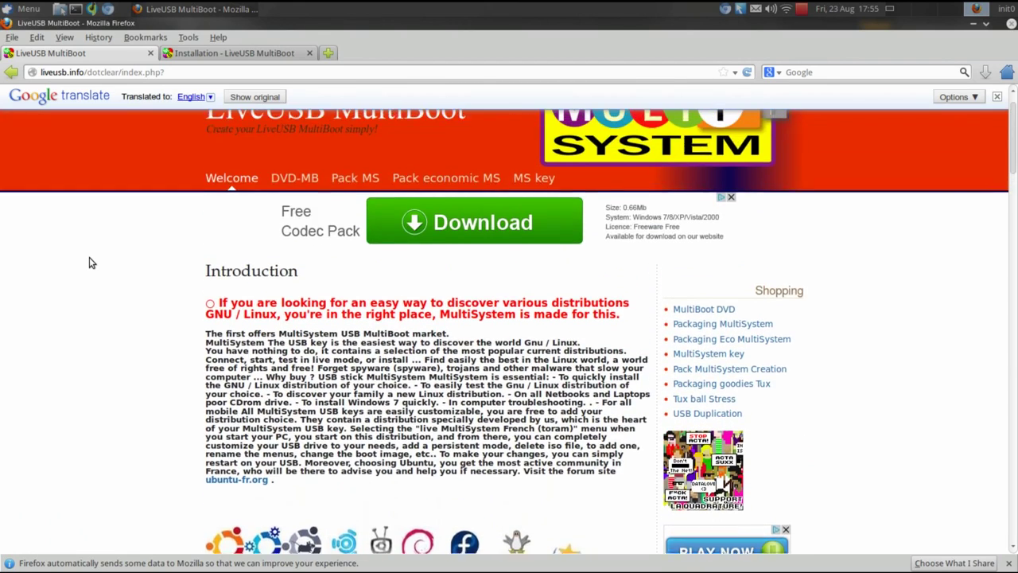
scroll(89, 262, up, 1)
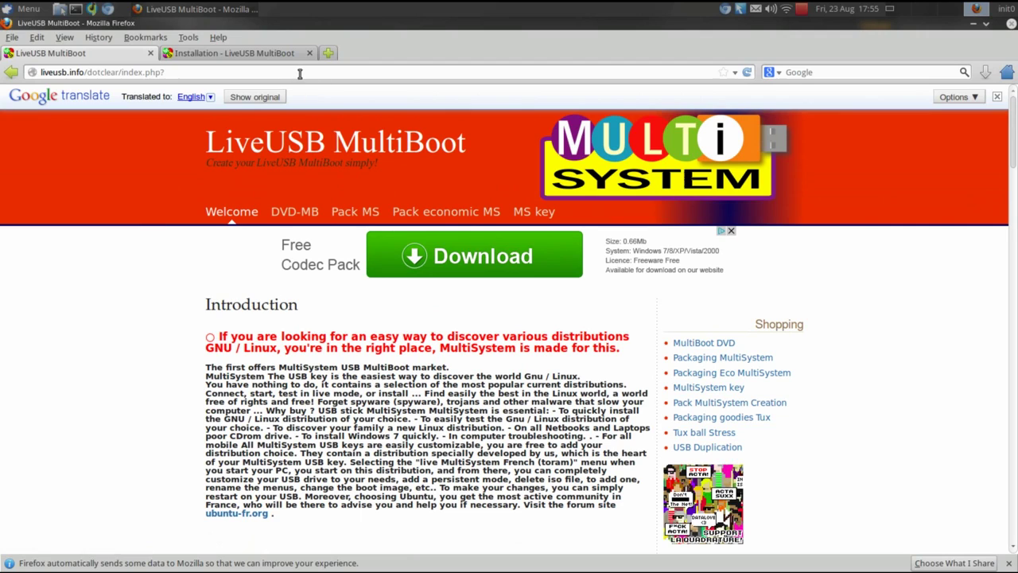
- Switch to the Installation page and scroll to Method 1's install-depot-multisystem.sh and Method 1-Bis instructions
click(275, 54)
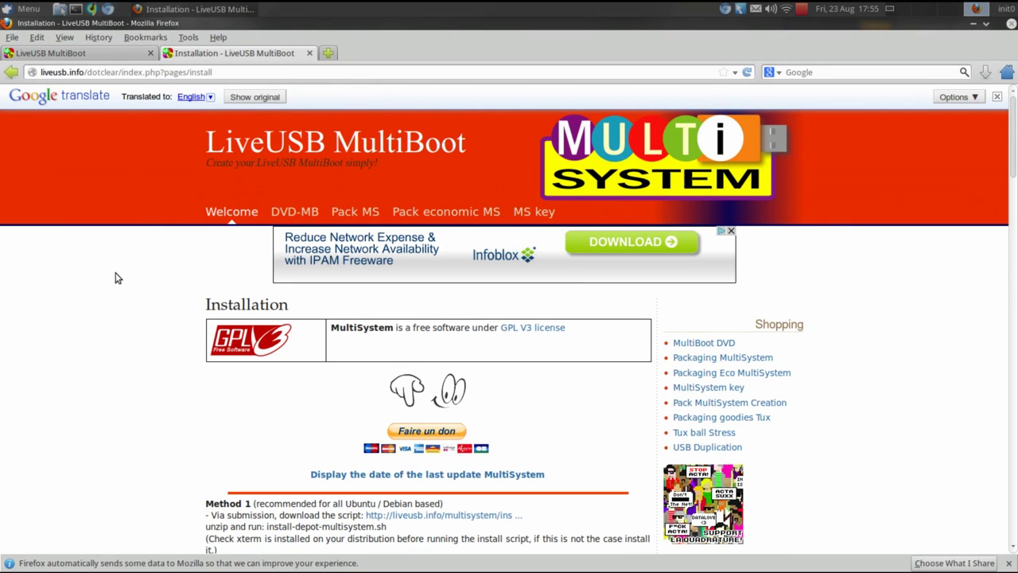
scroll(115, 277, down, 5)
scroll(115, 278, down, 1)
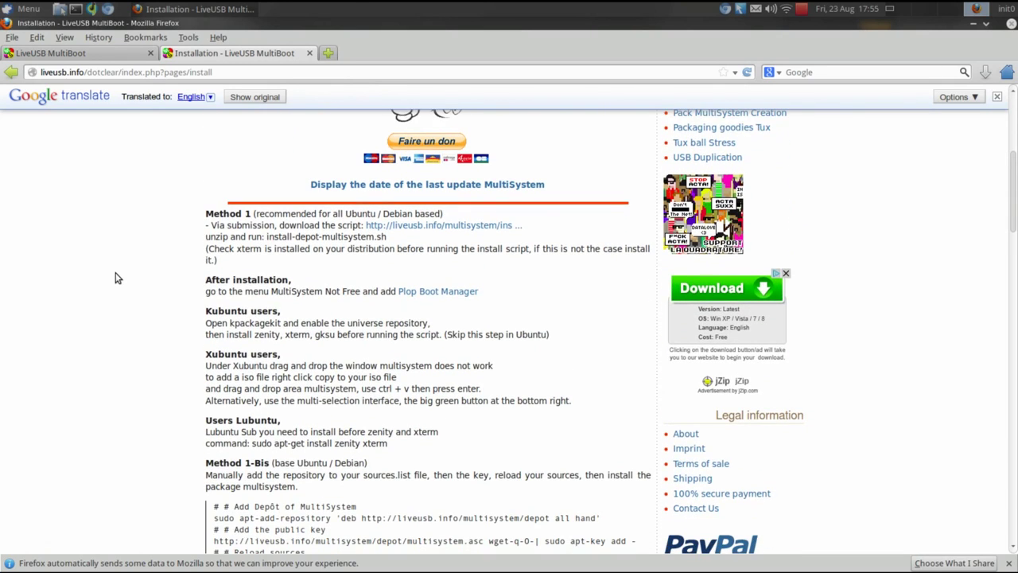
scroll(116, 278, down, 1)
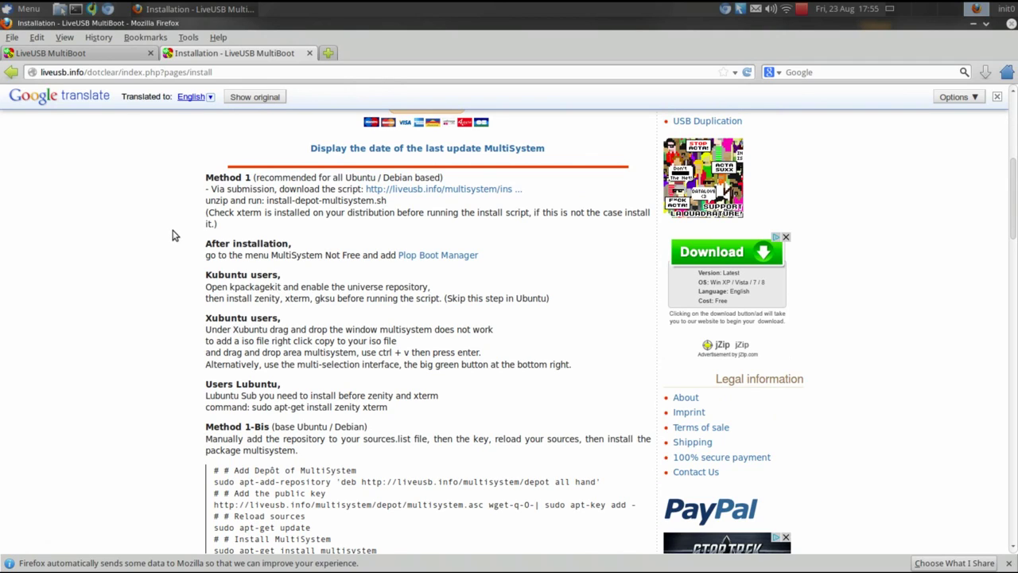
drag(205, 215, 219, 214)
click(296, 225)
mouse_move(574, 217)
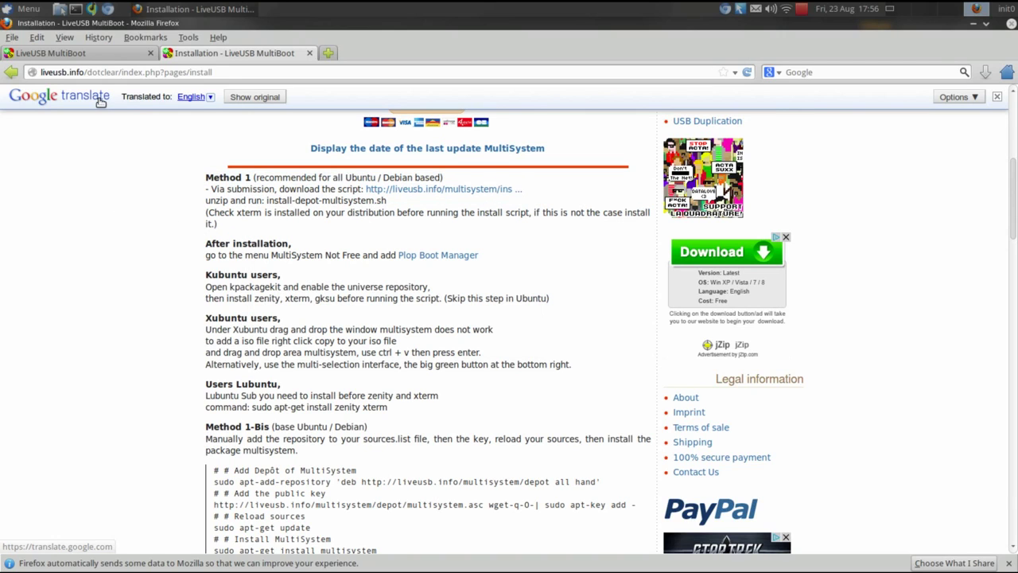
- Open a terminal, move it down, and enter 'sudo apt-get install xterm' without running it
click(78, 9)
drag(123, 25, 248, 97)
text(sudo apt-g)
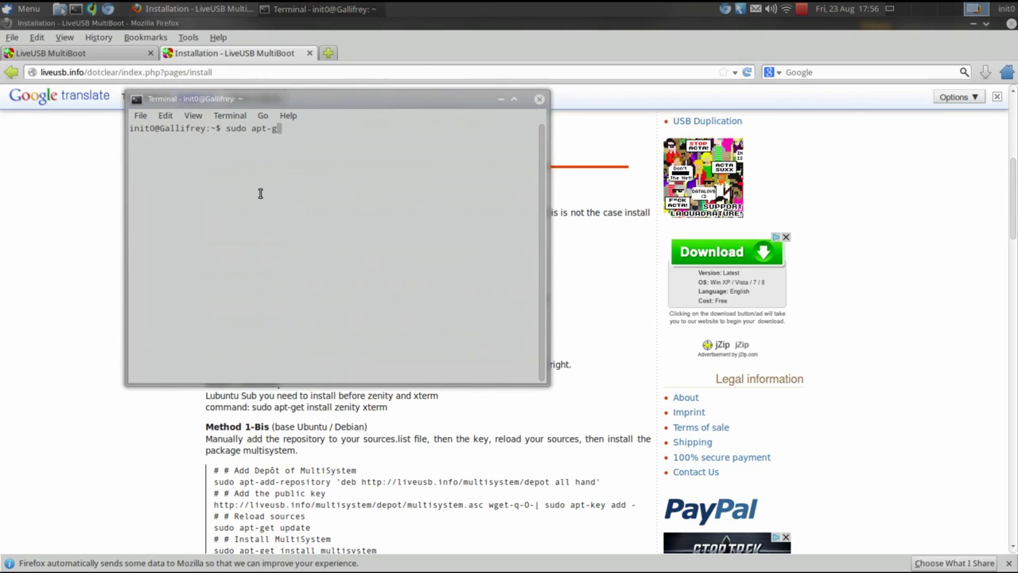
text(et install xterm)
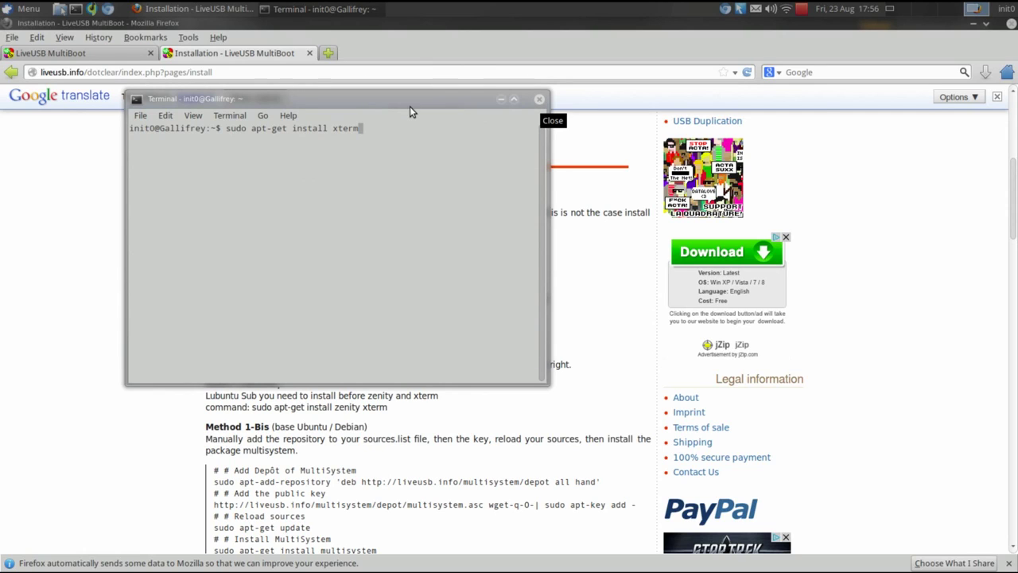
key(Left)
key(Left)
key(Left)
key(Left)
key(Left)
key(End)
- Close the terminal unrun, save install-depot-multisystem.sh.tar.bz2 (2.3 KB), and switch to workspace 2
click(541, 99)
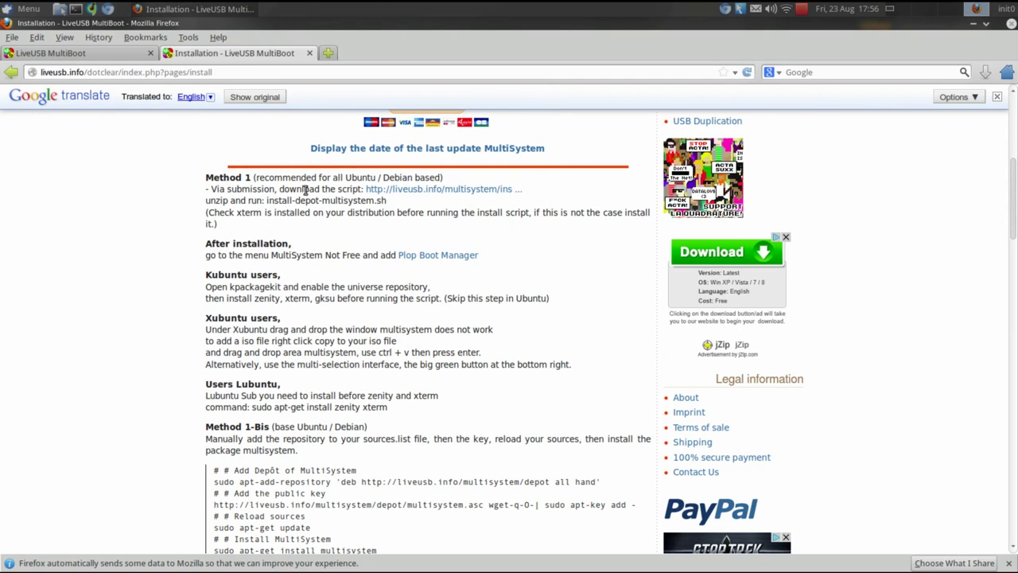
click(383, 192)
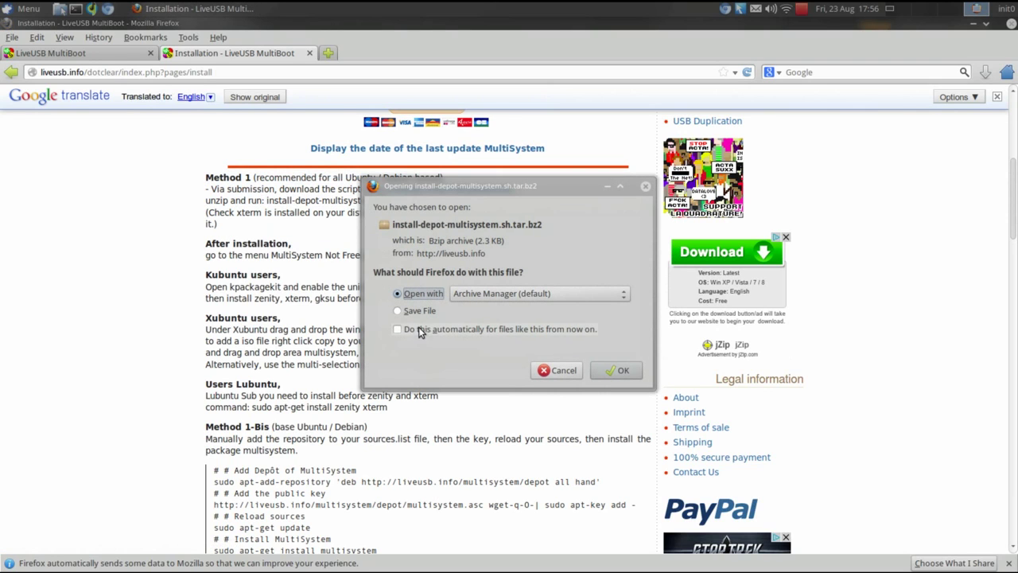
click(415, 310)
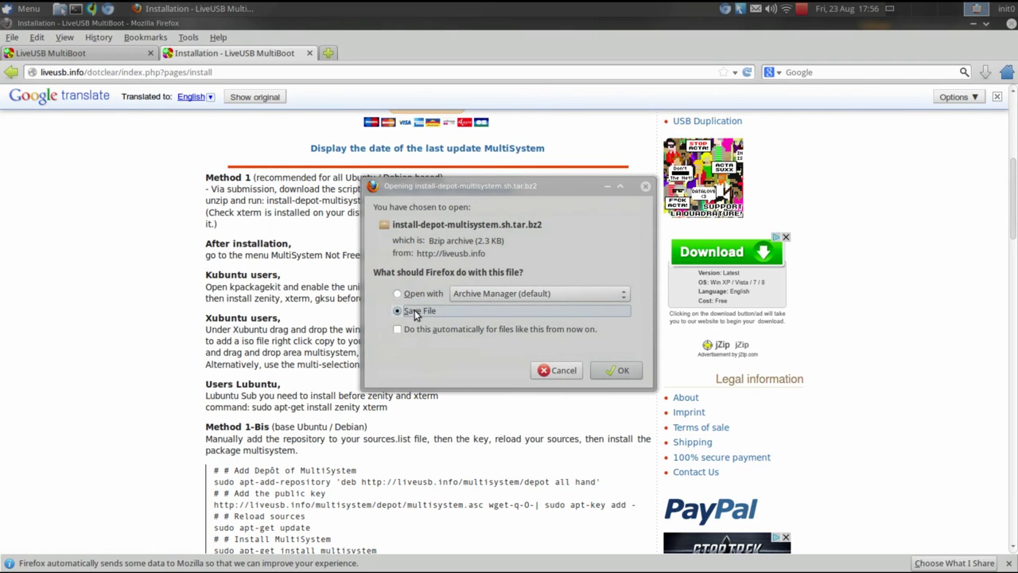
click(616, 370)
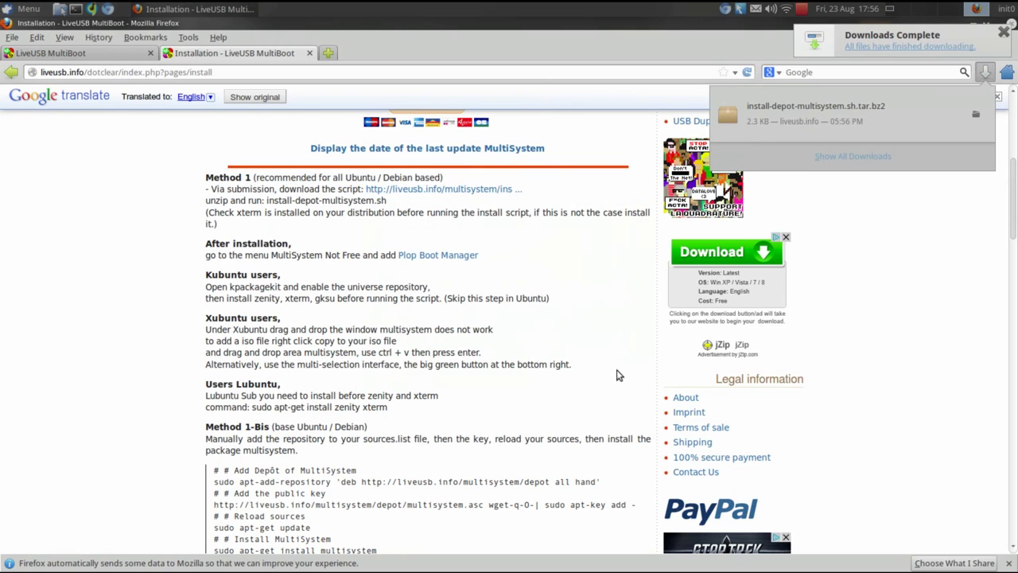
click(926, 10)
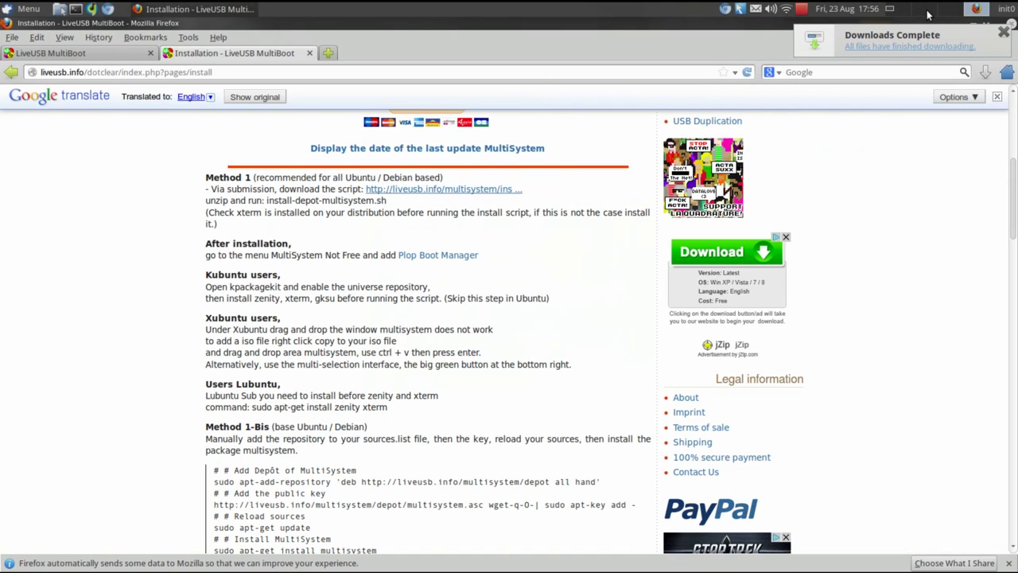
click(927, 11)
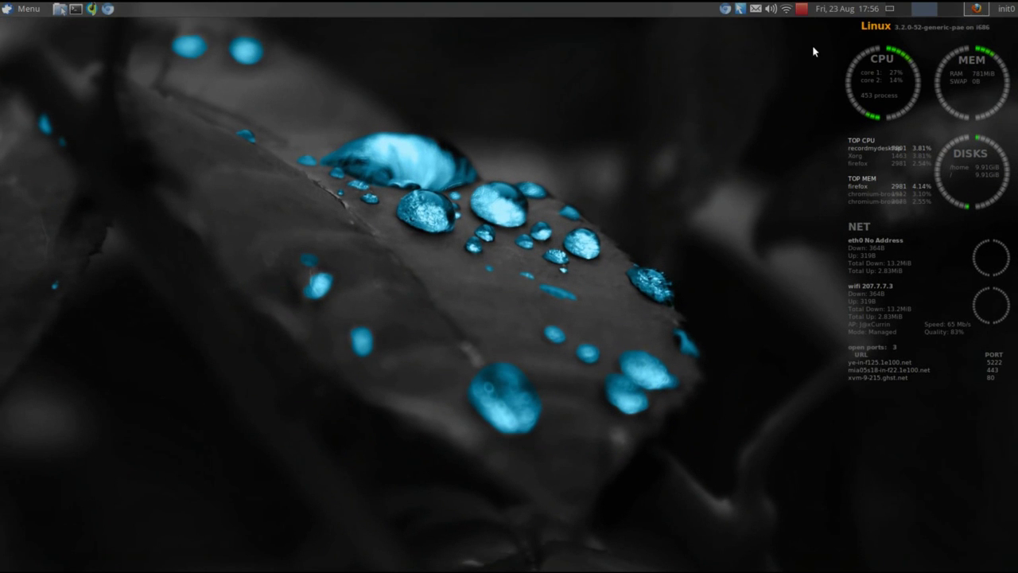
- In the file manager's Downloads folder, use Extract Here on install-depot-multisystem.sh.tar.bz2
click(63, 10)
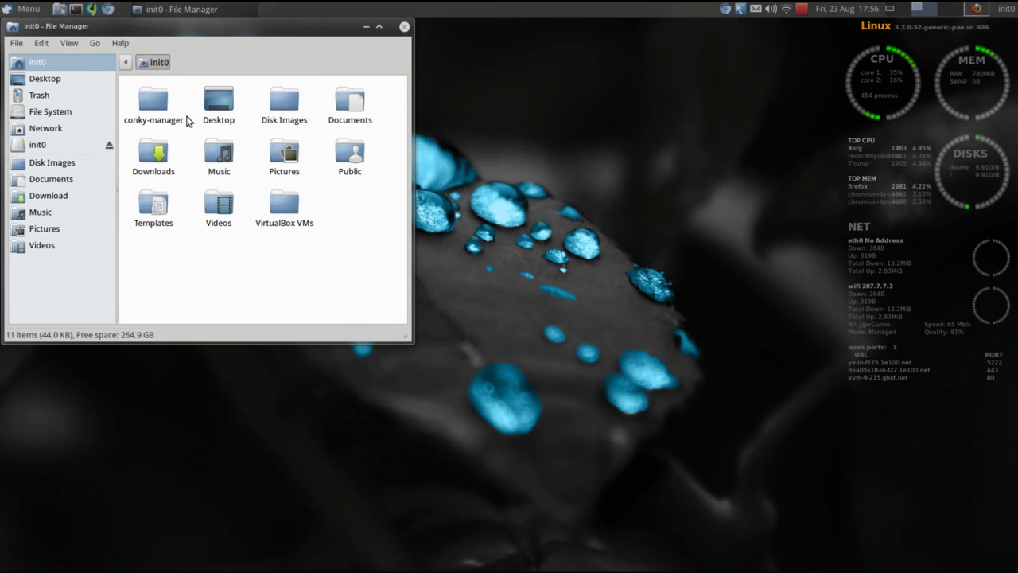
click(49, 195)
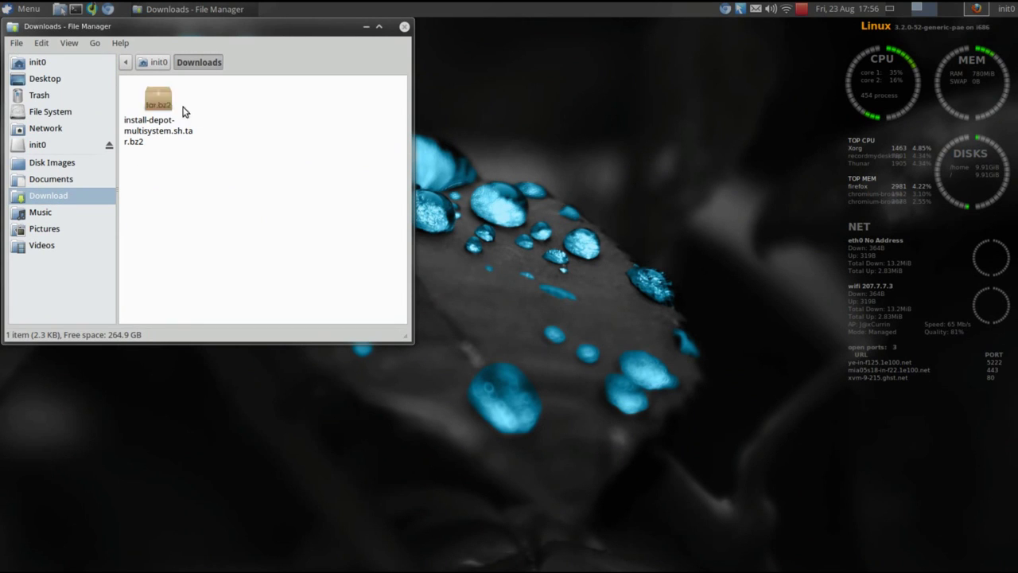
drag(321, 28, 441, 55)
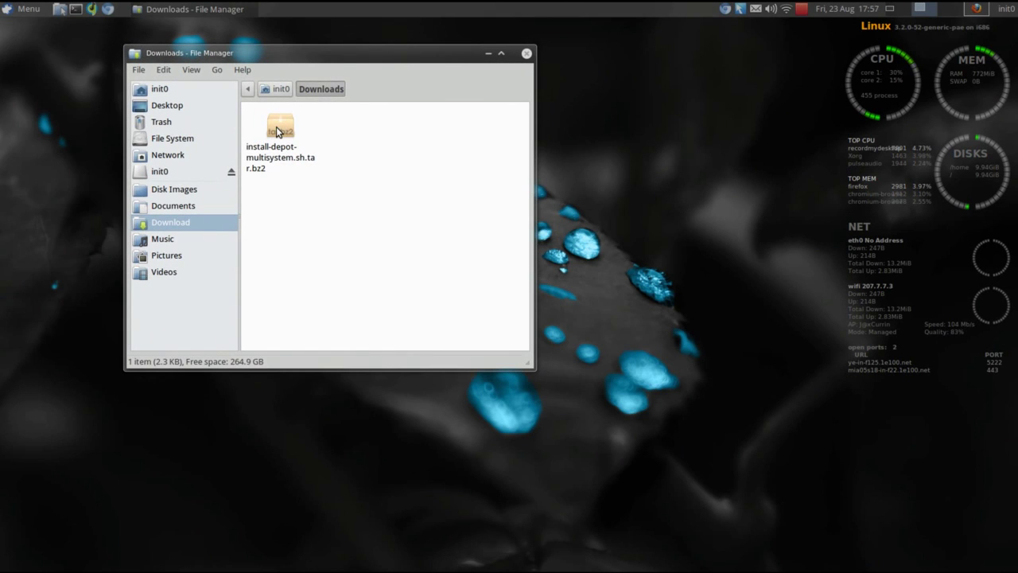
click(277, 132)
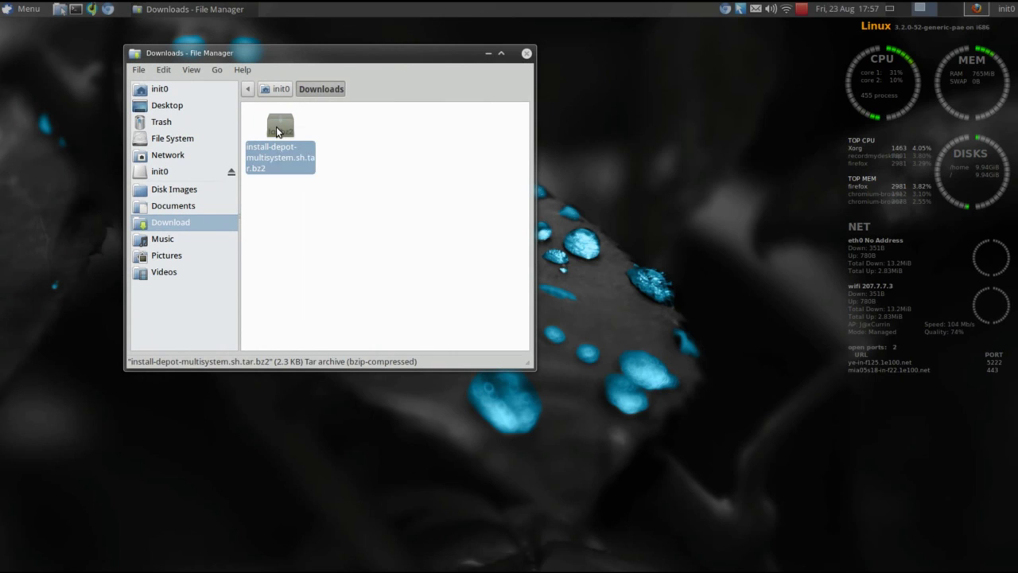
right_click(276, 127)
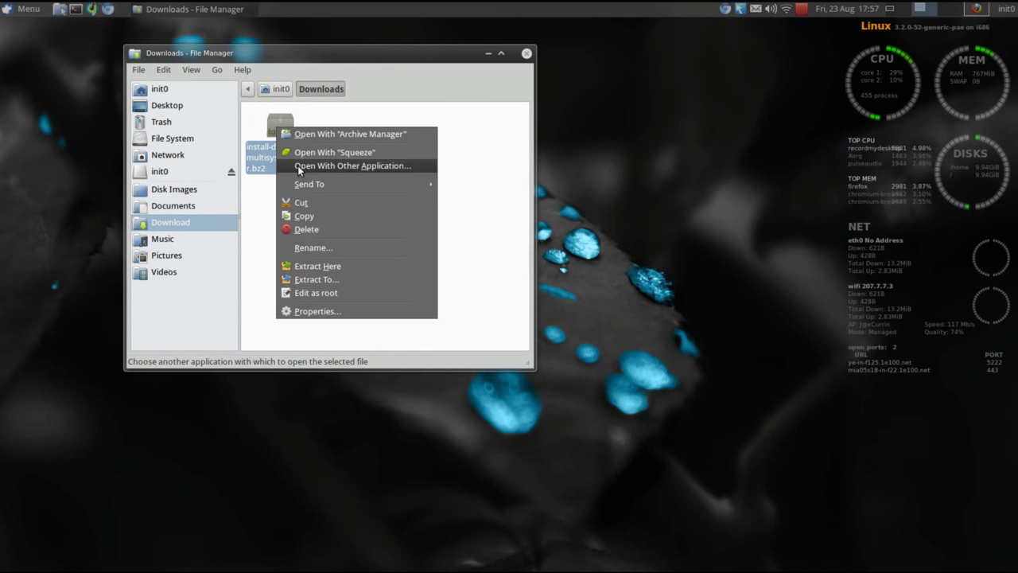
click(308, 266)
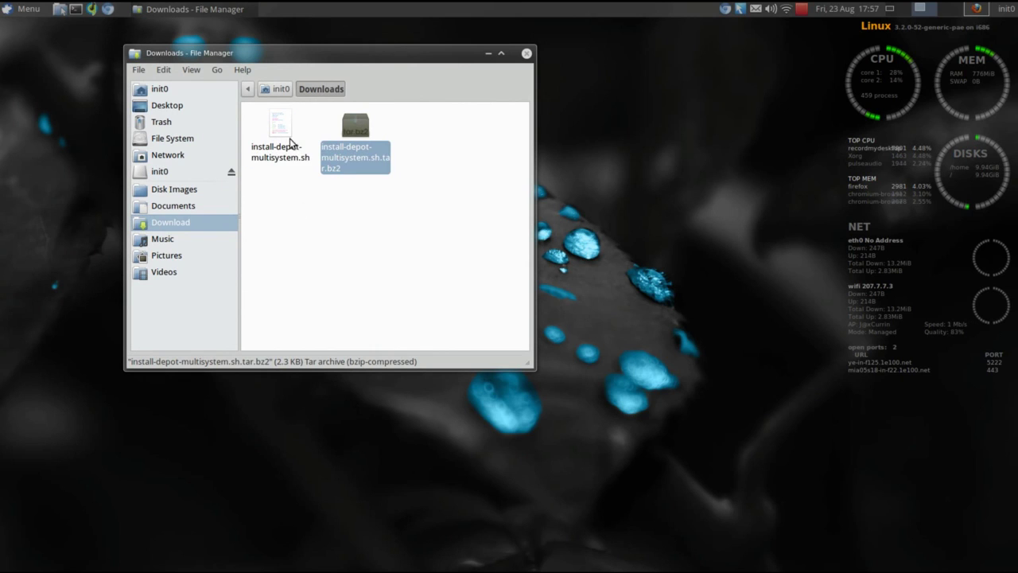
drag(426, 59, 845, 64)
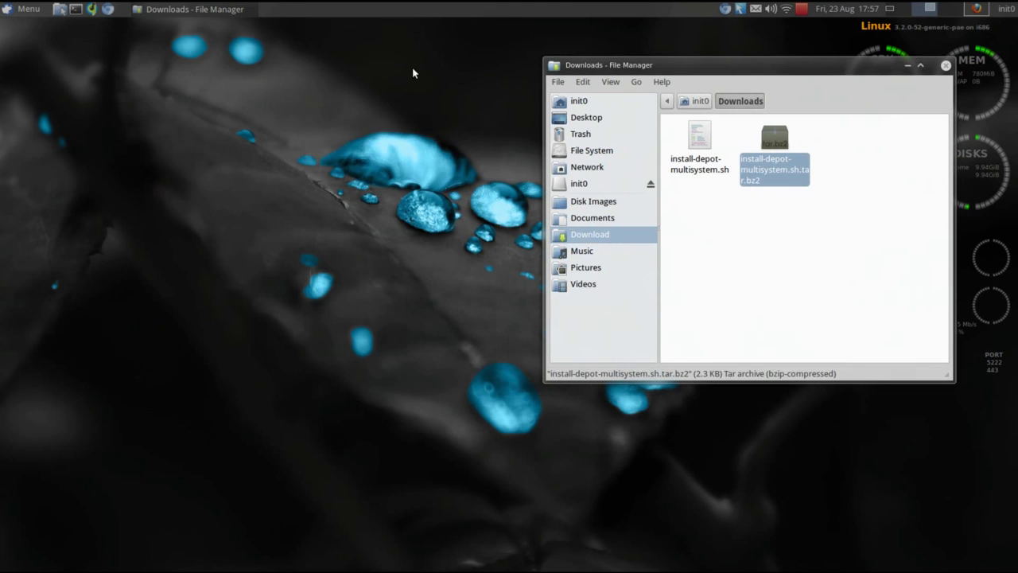
- Open a terminal, cd into Downloads/ and run ls to list the script and its archive
click(75, 10)
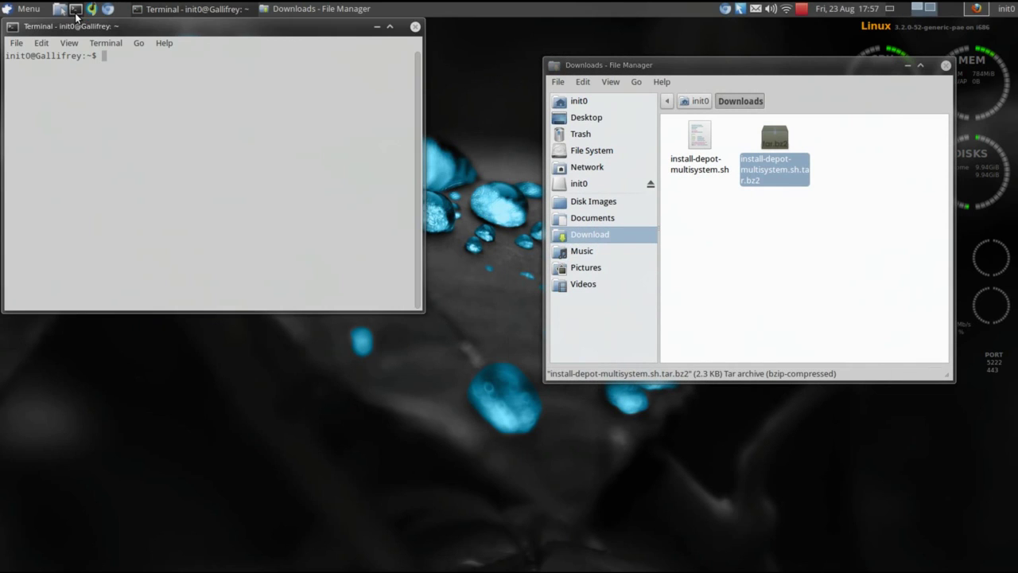
text(cd Dow)
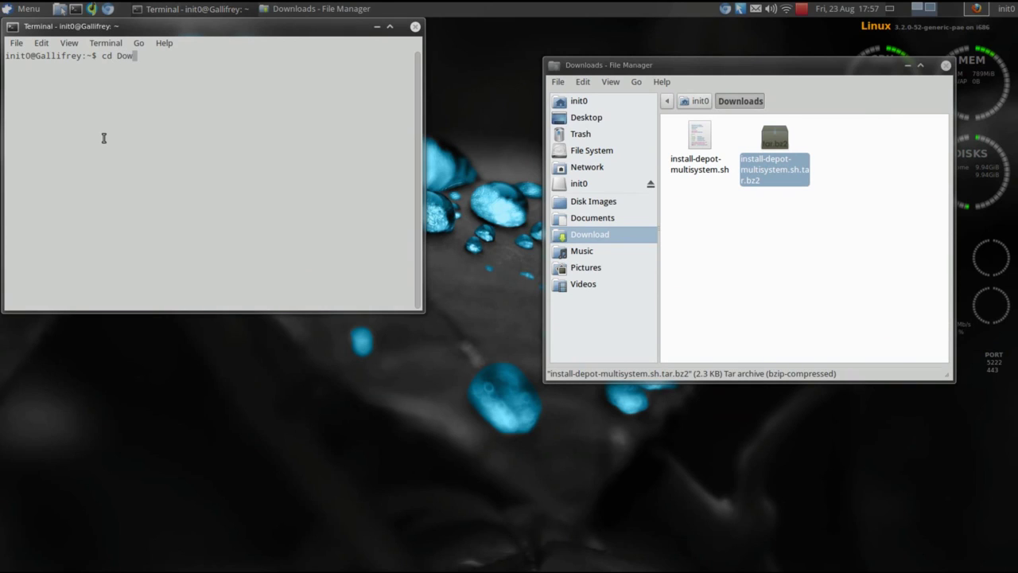
text(nloads/)
key(Return)
text(ls)
key(Return)
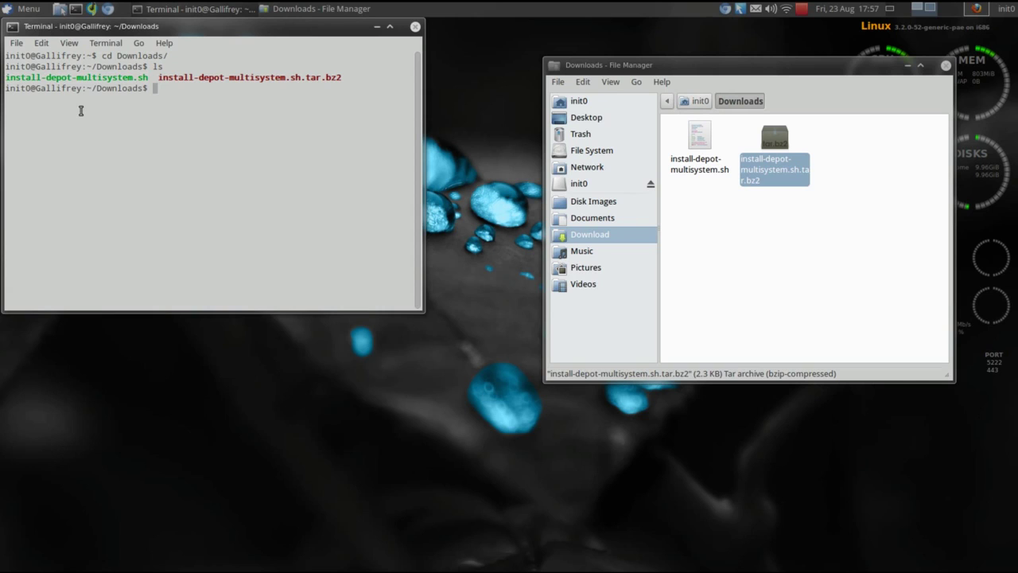
- Verify install-depot-multisystem.sh's Permissions show 'Allow this file to run as a program', then close Properties
click(699, 153)
right_click(699, 150)
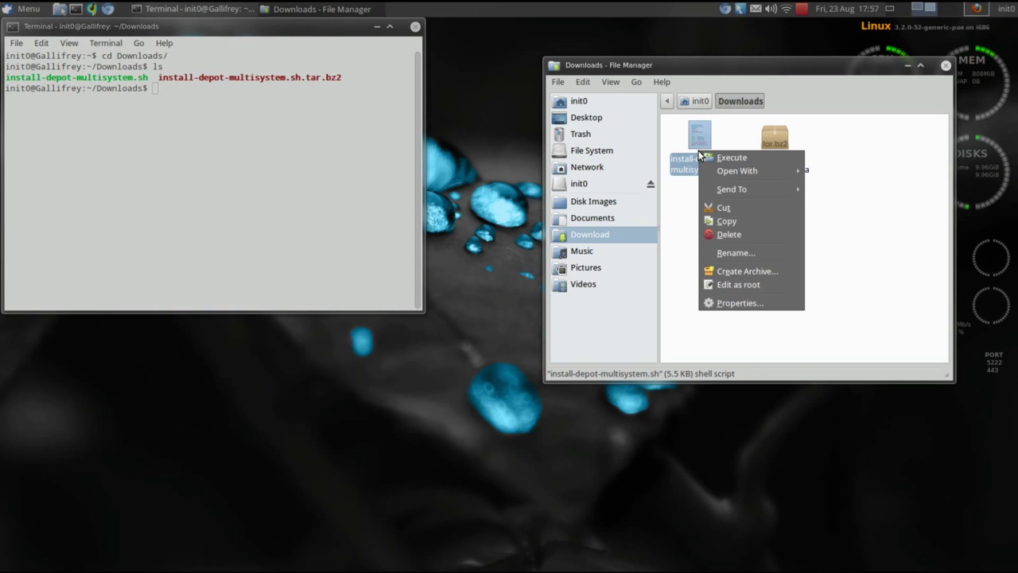
click(728, 303)
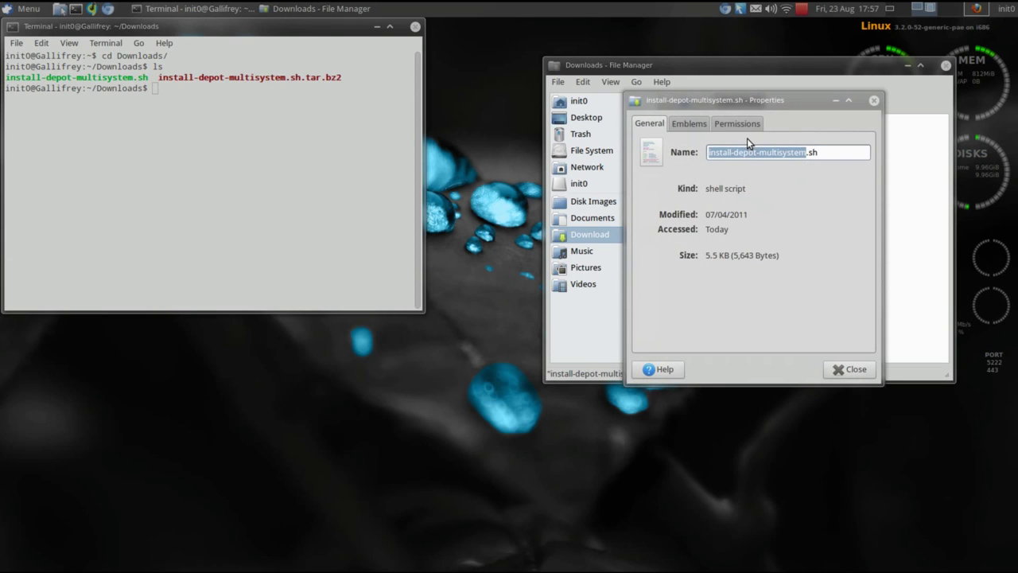
click(744, 123)
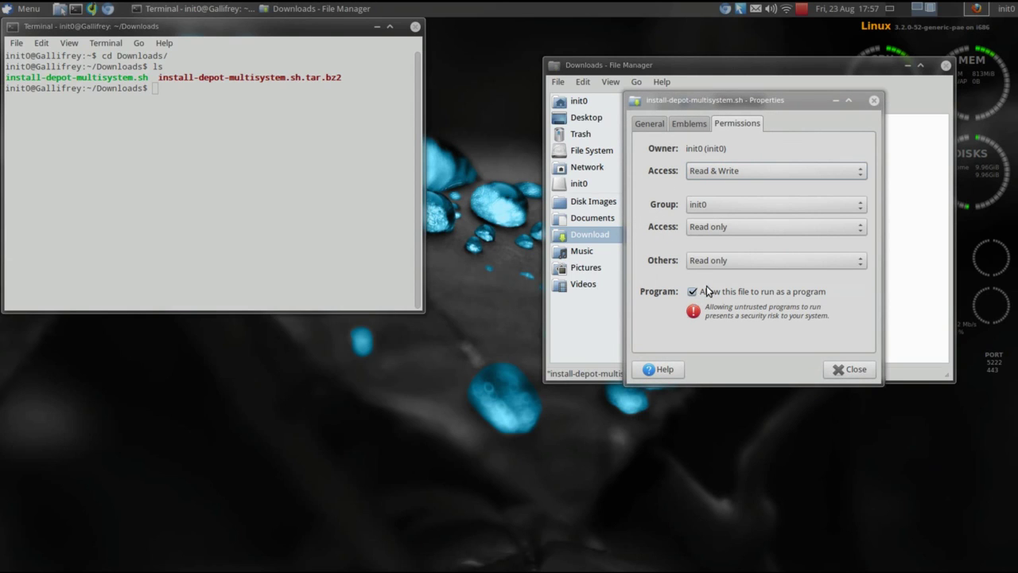
click(856, 375)
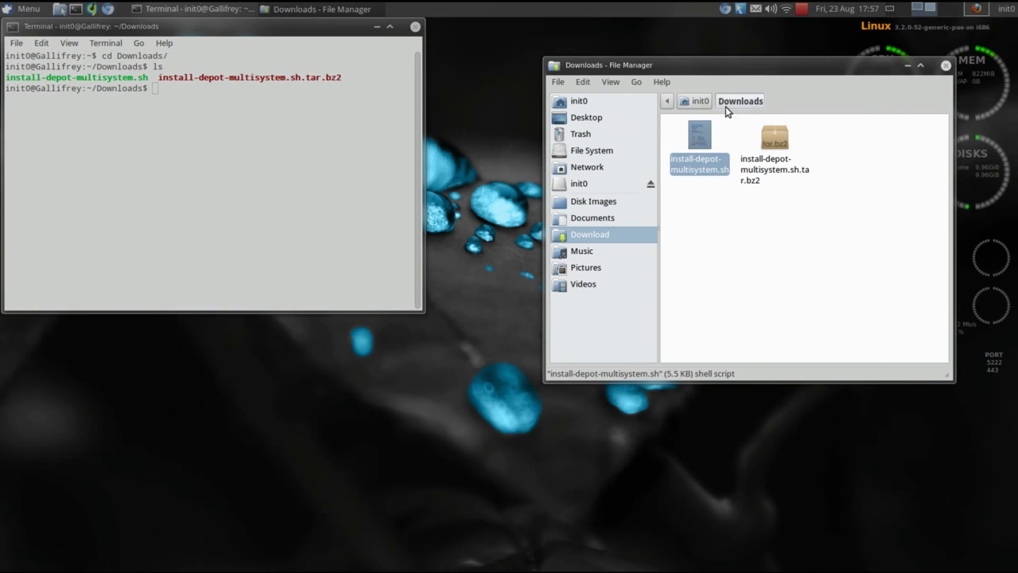
- Run ./install-depot-multisystem.sh in the Downloads terminal using Tab completion
click(199, 126)
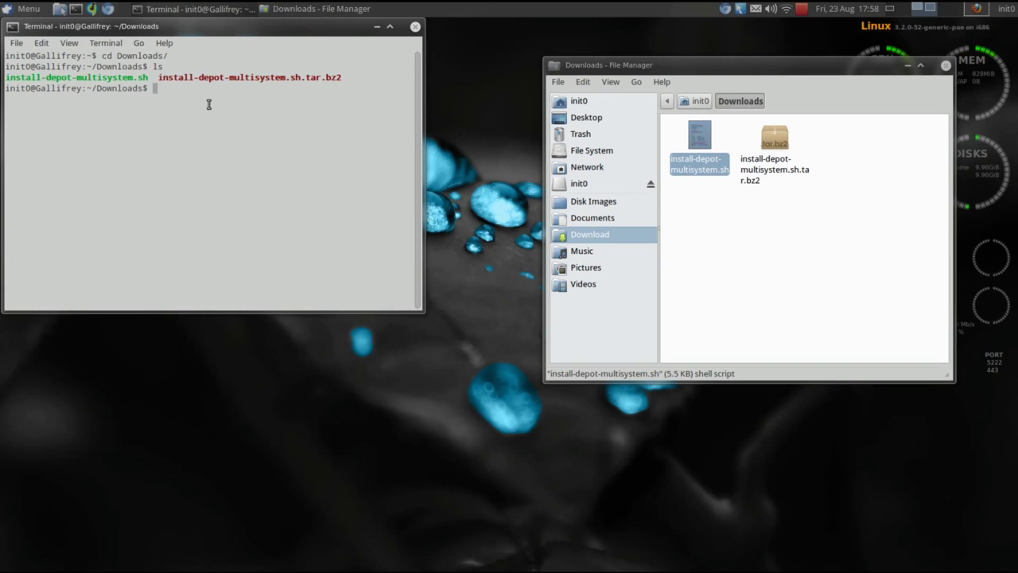
text(./i)
key(Tab)
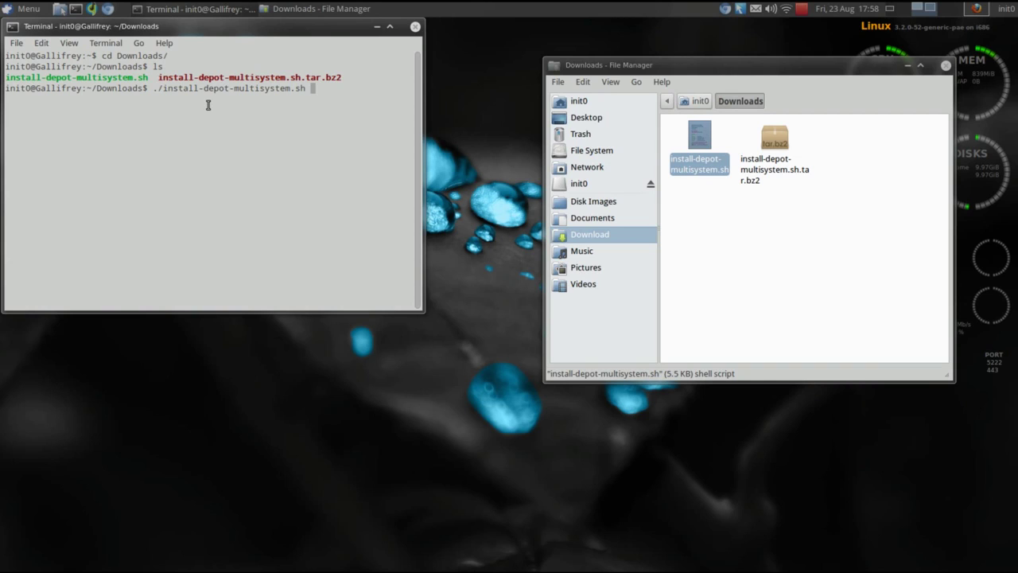
key(Return)
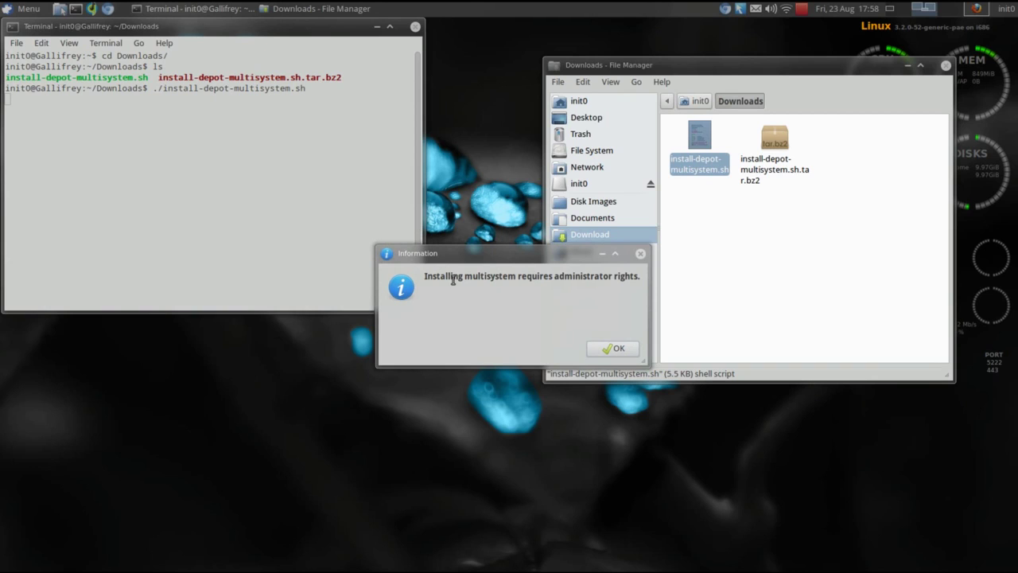
- Dismiss the administrator-rights notice and sudo prompt, then close the file manager and terminal
drag(515, 261, 437, 148)
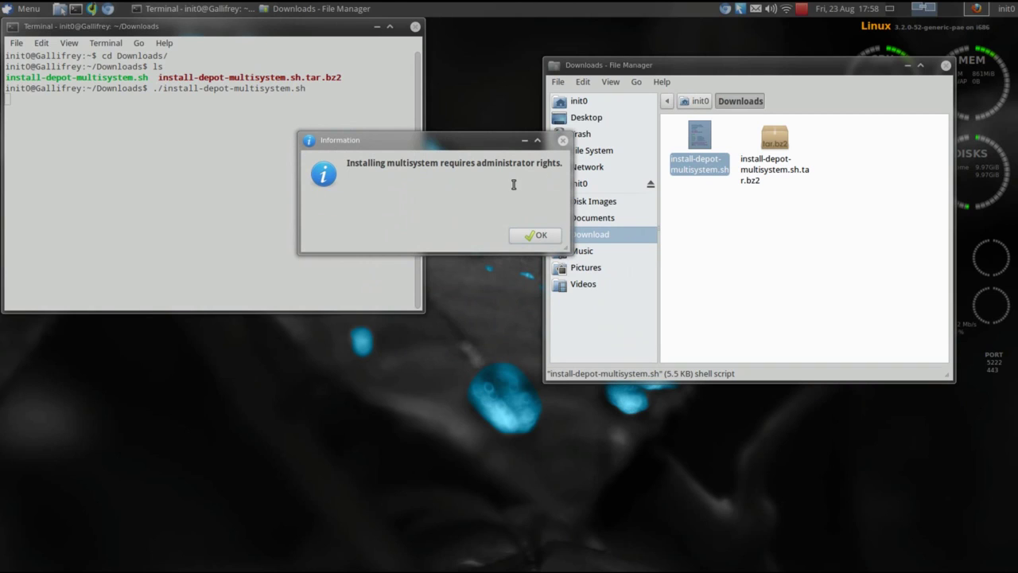
click(563, 143)
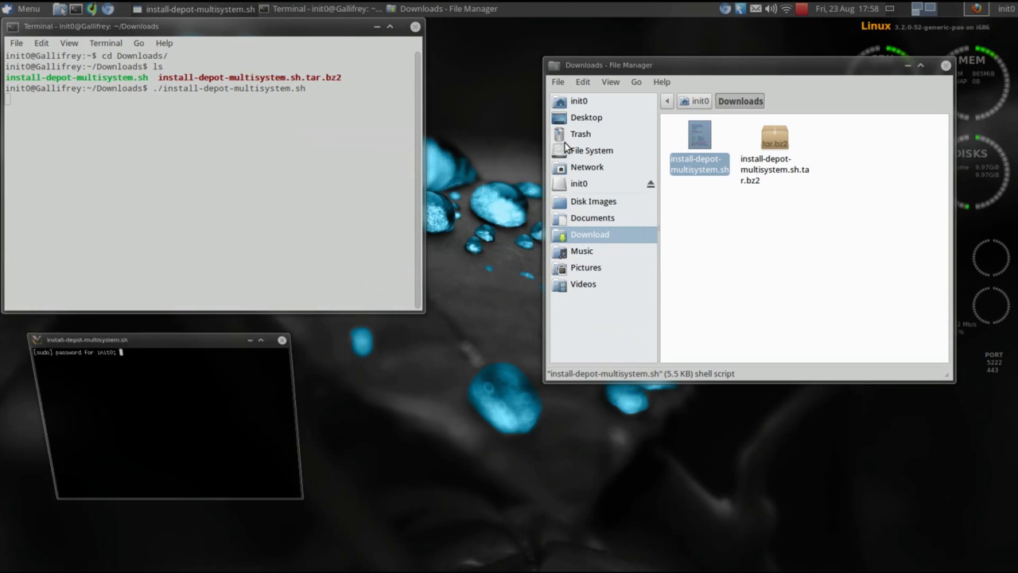
click(304, 324)
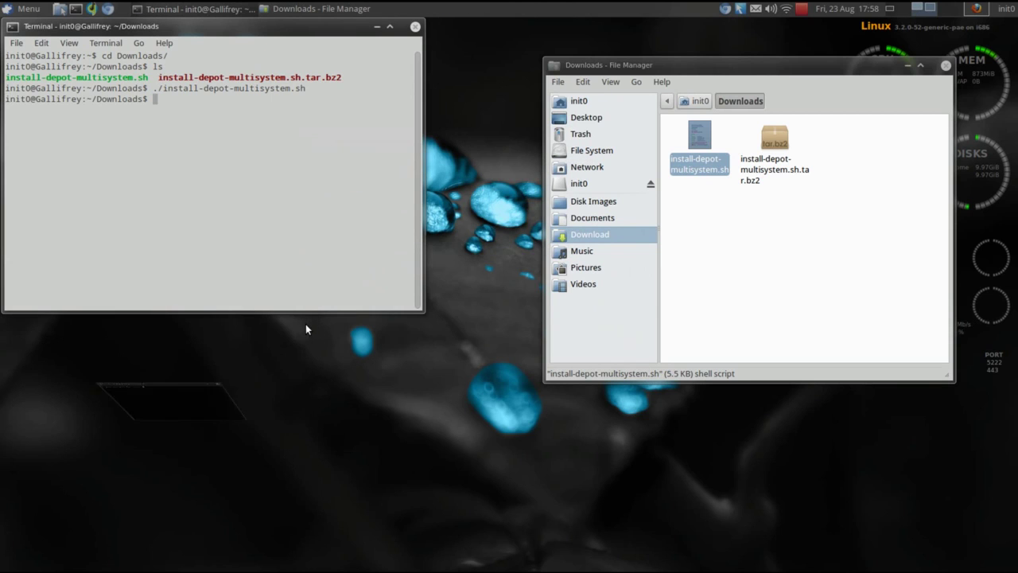
click(946, 65)
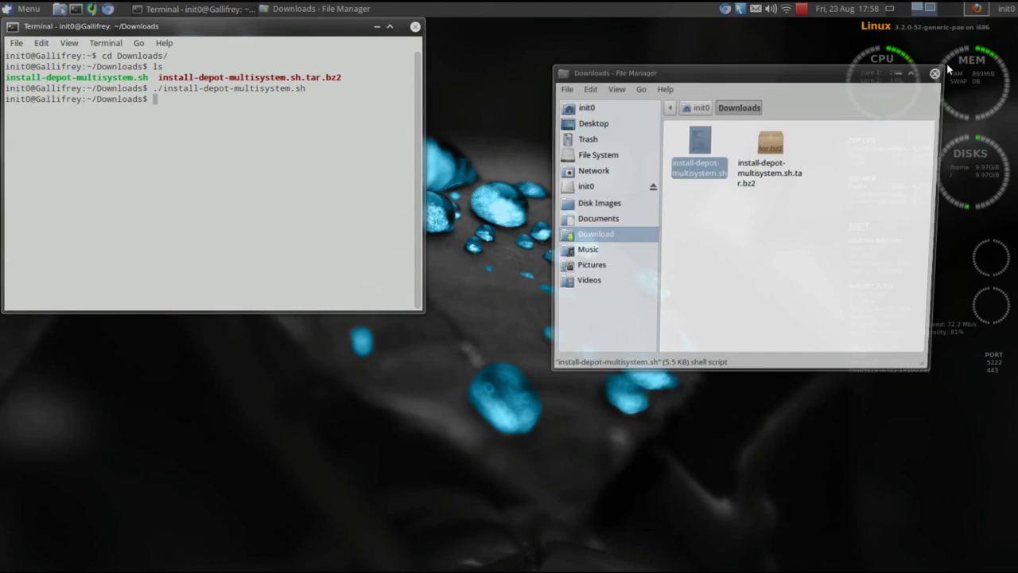
click(415, 27)
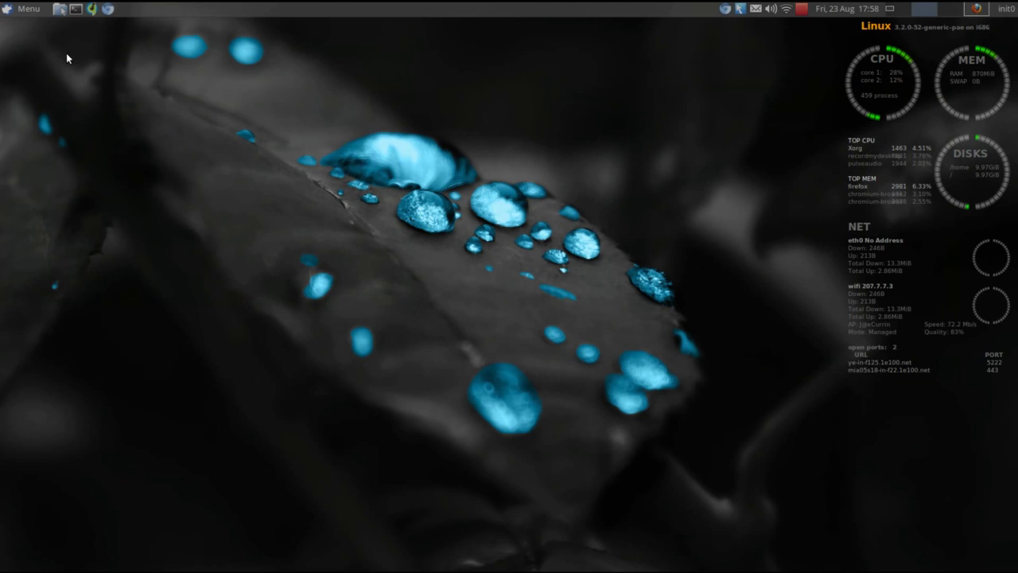
- Start MultiSystem from the Accessories list of the Whisker Menu
click(25, 9)
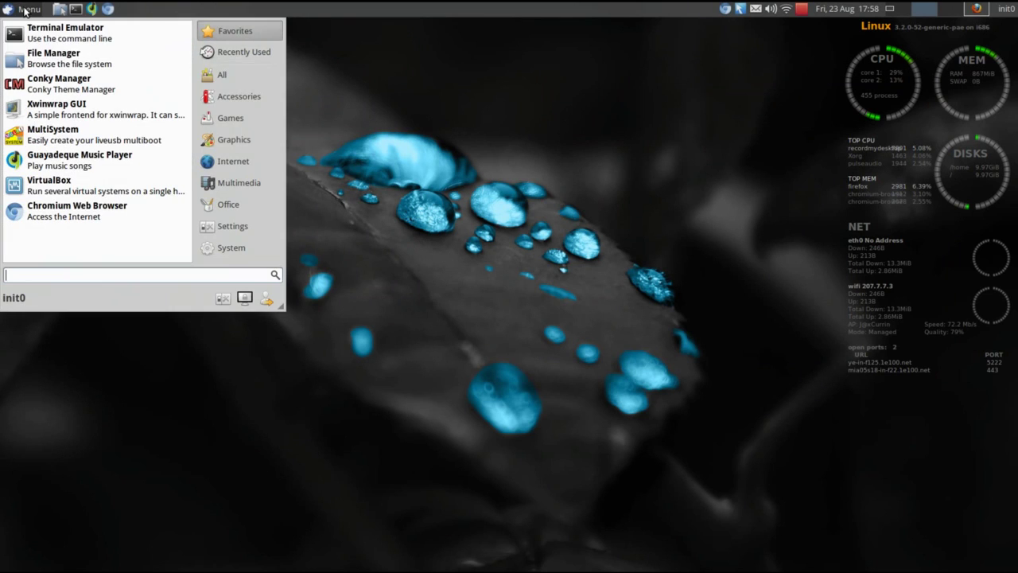
click(224, 95)
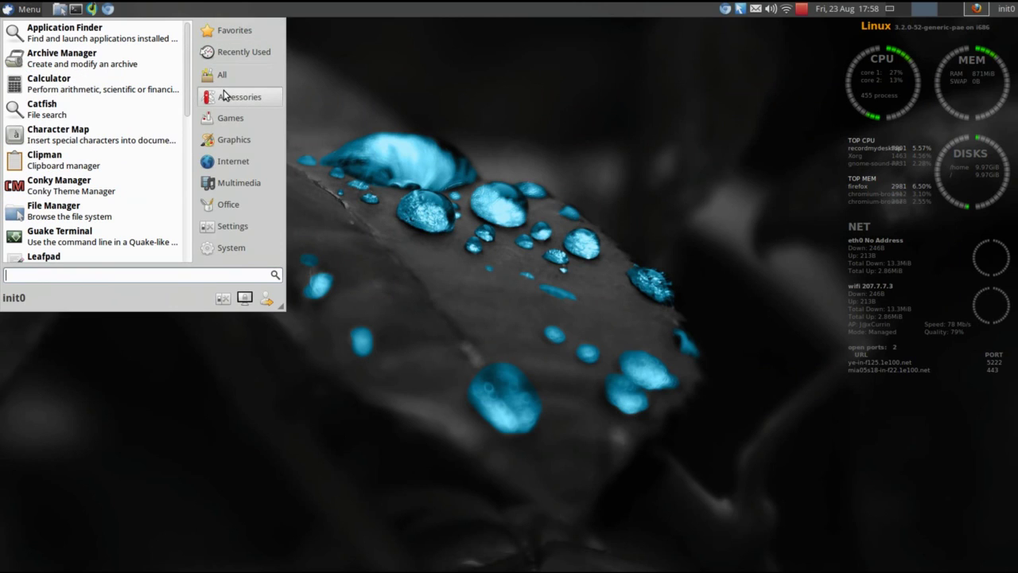
scroll(187, 70, down, 5)
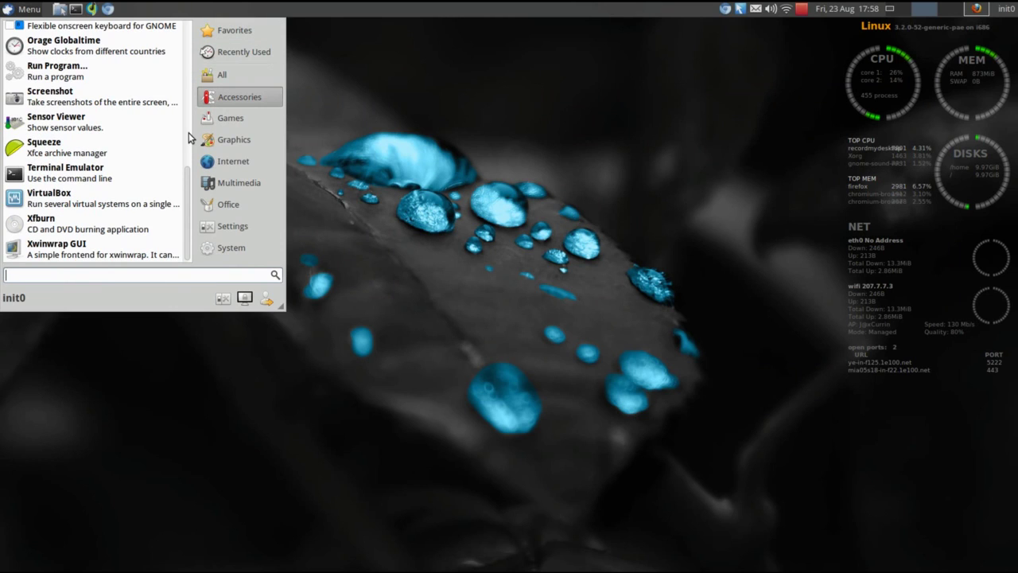
drag(185, 176, 183, 122)
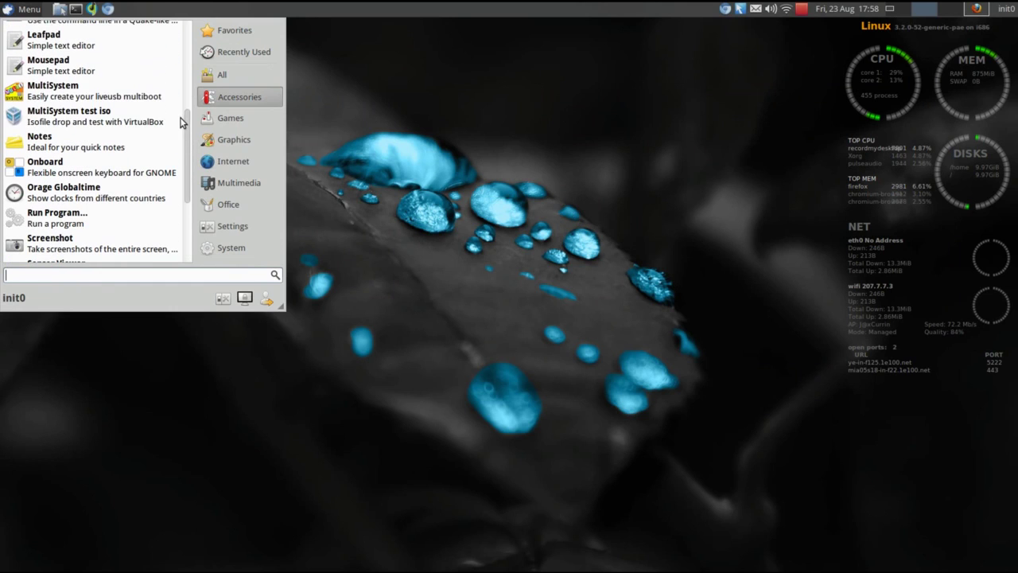
click(117, 96)
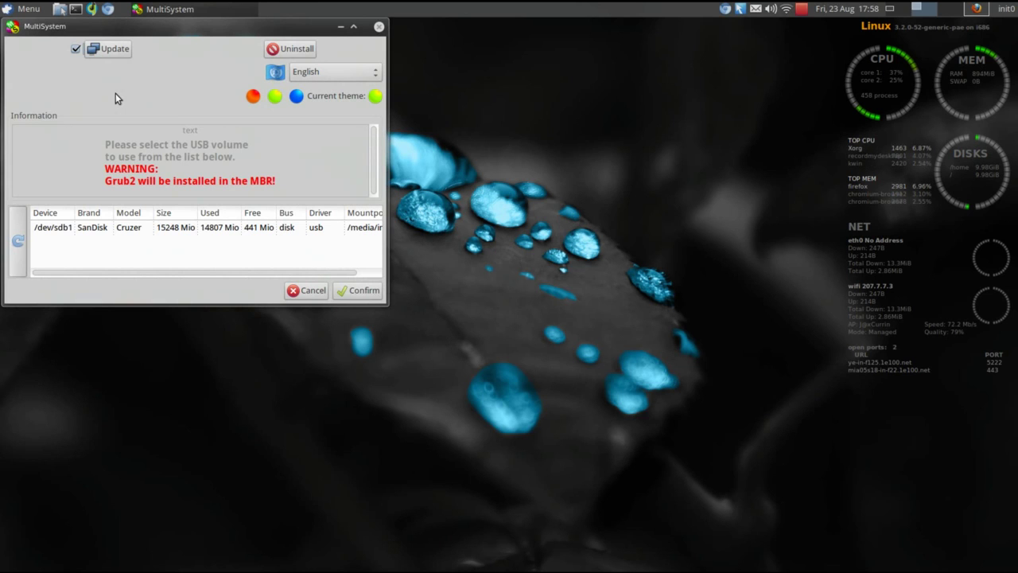
- Select the /dev/sdb1 SanDisk Cruzer volume, keep English and the green theme, and confirm
drag(199, 23, 450, 109)
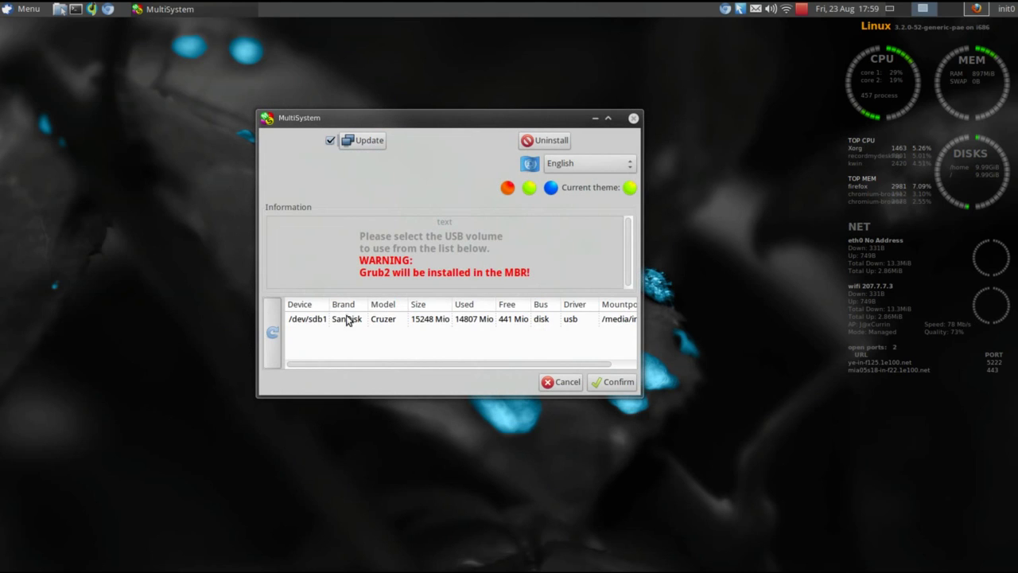
click(312, 320)
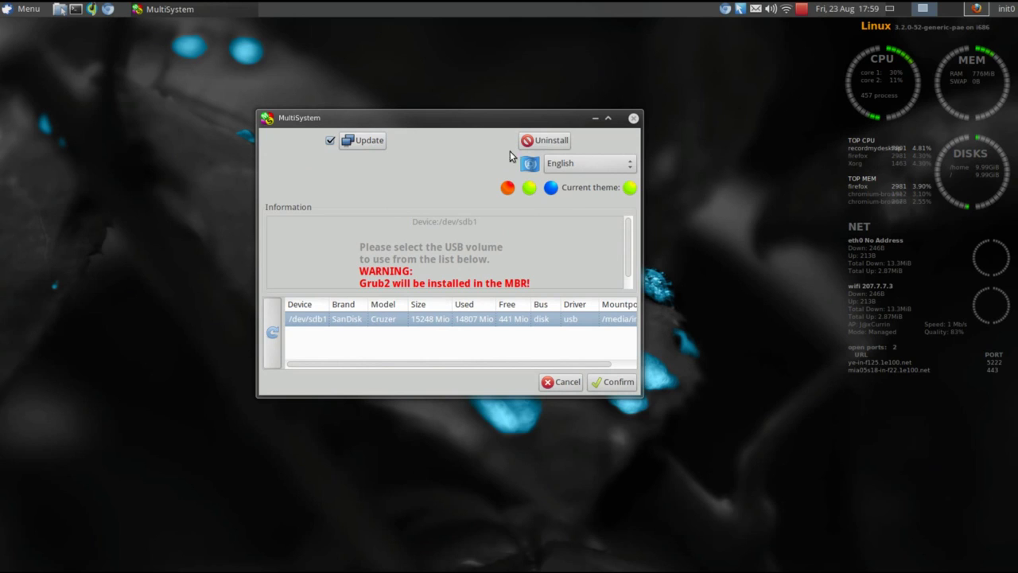
click(629, 163)
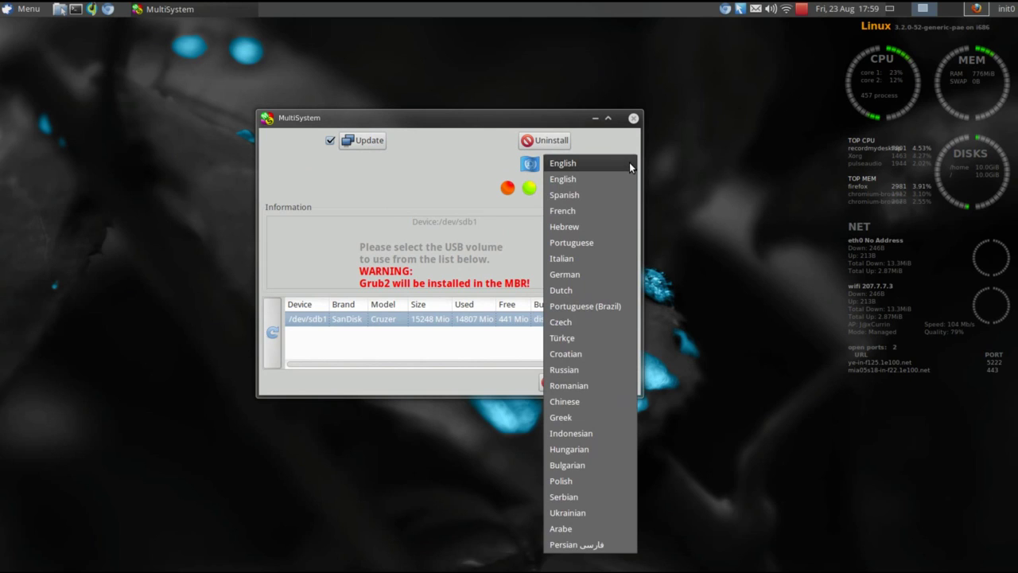
click(630, 162)
click(553, 191)
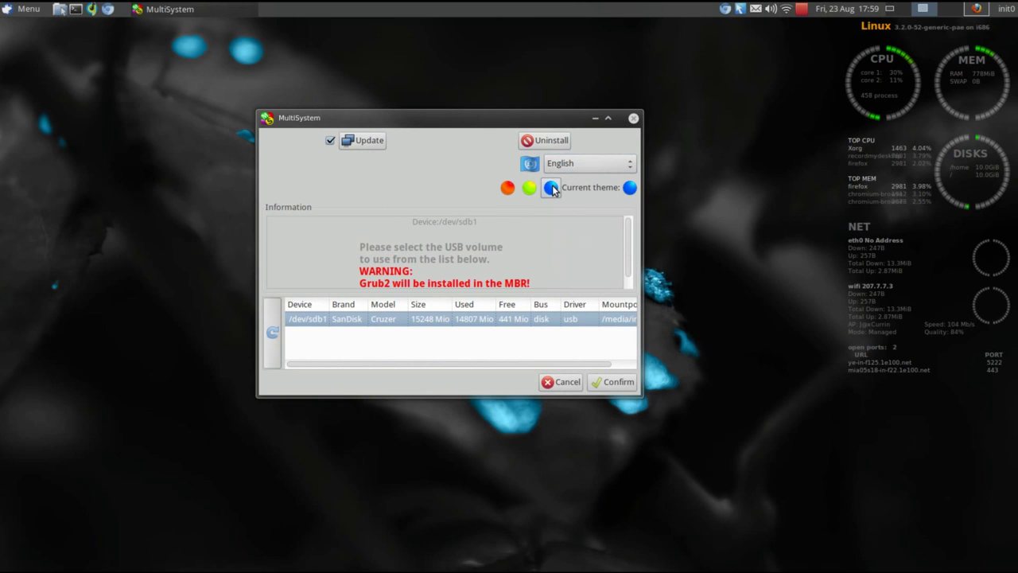
click(527, 189)
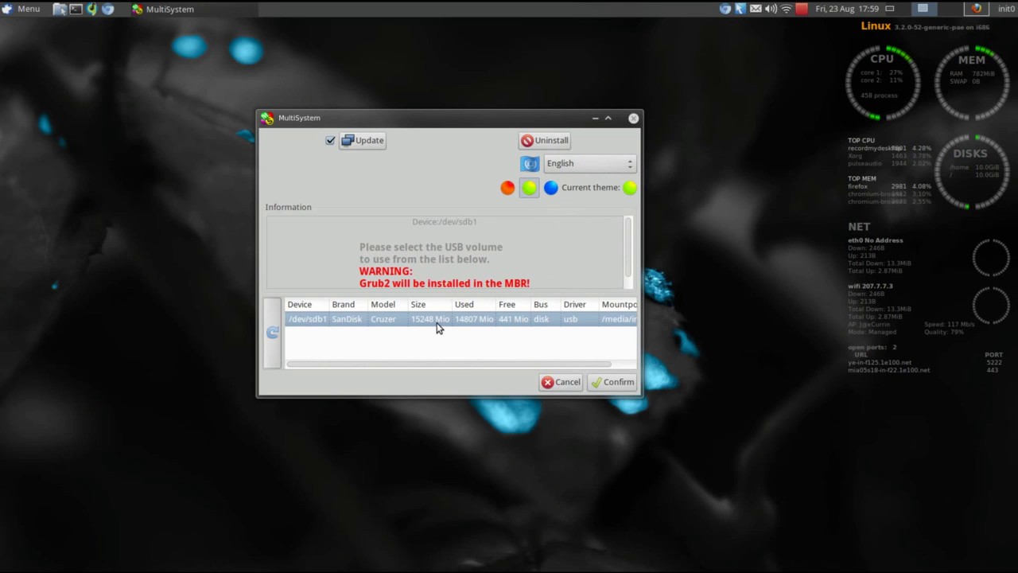
click(624, 384)
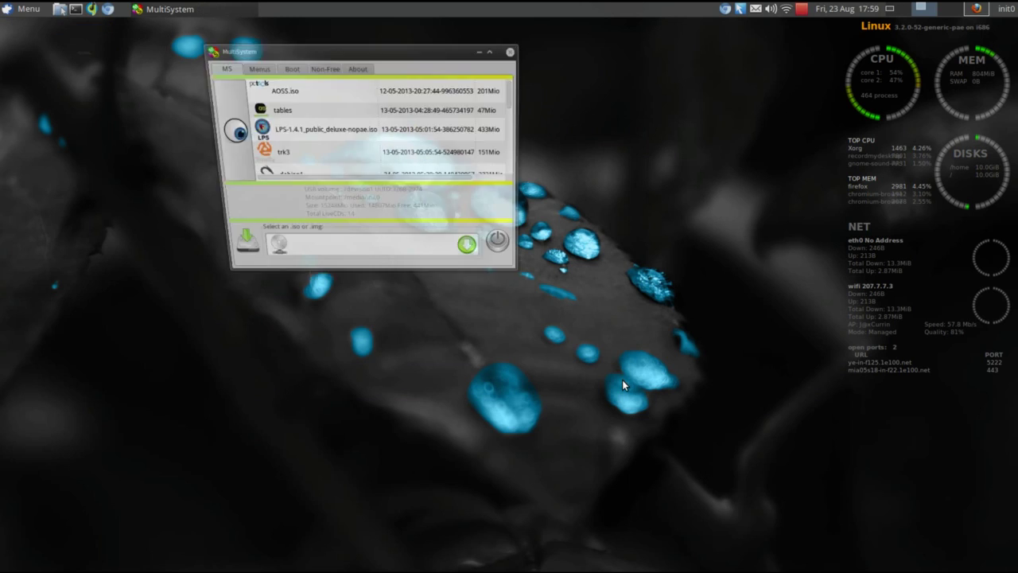
- Reposition the MultiSystem main window and reveal the ISO management toolbar via the eye icon
drag(389, 32, 443, 73)
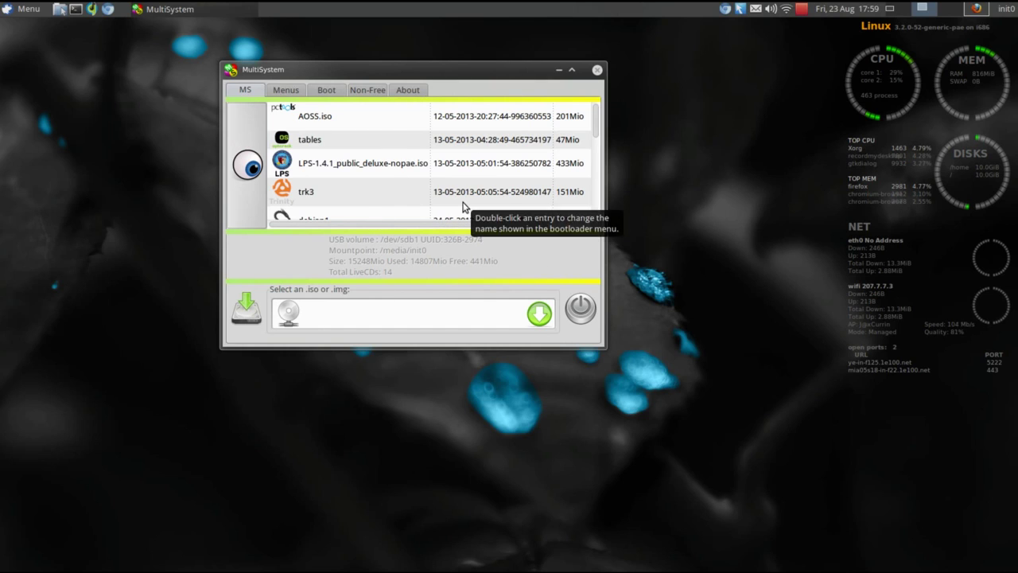
click(252, 164)
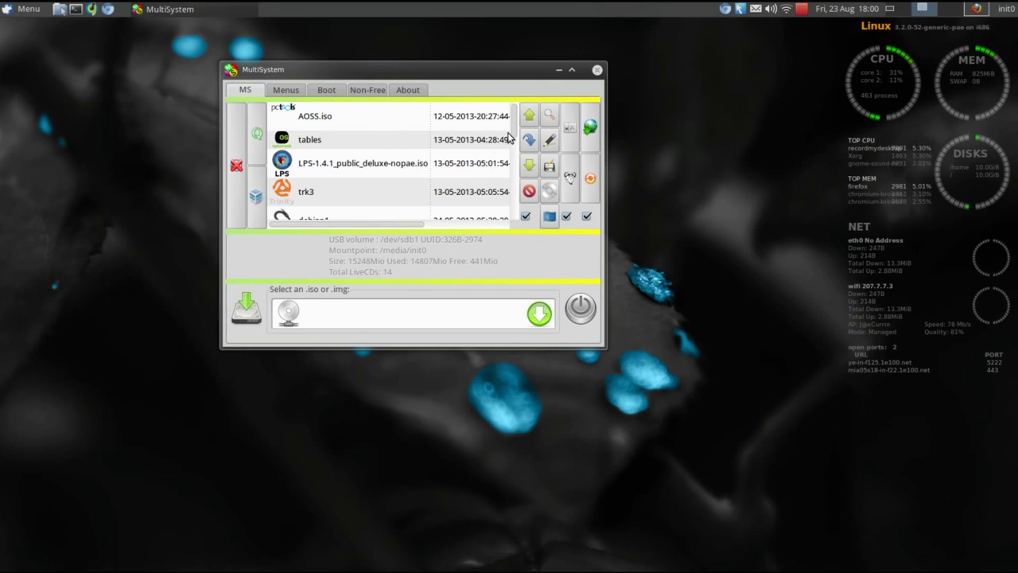
mouse_move(516, 127)
mouse_down()
mouse_move(516, 207)
mouse_move(516, 113)
mouse_up()
- Pick antergos-2013.08.20-i686.iso from the Disk Images folder, then dismiss the sudo password terminal
click(289, 319)
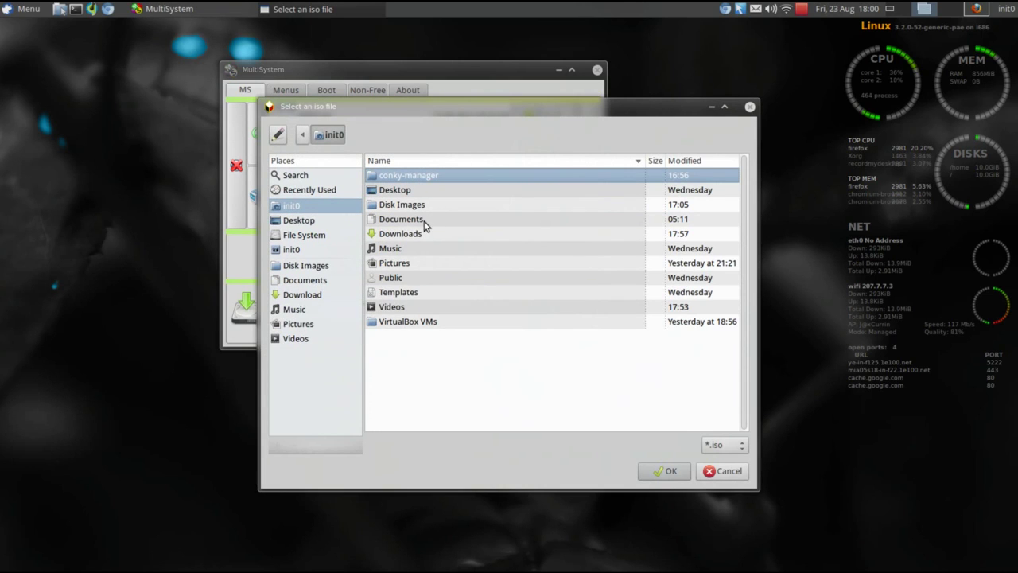
click(321, 267)
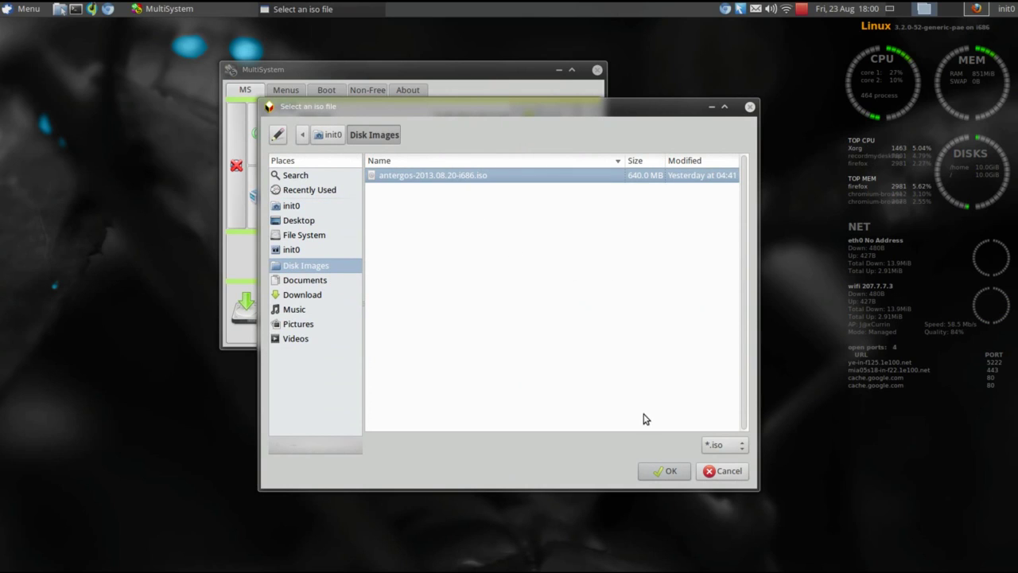
click(662, 471)
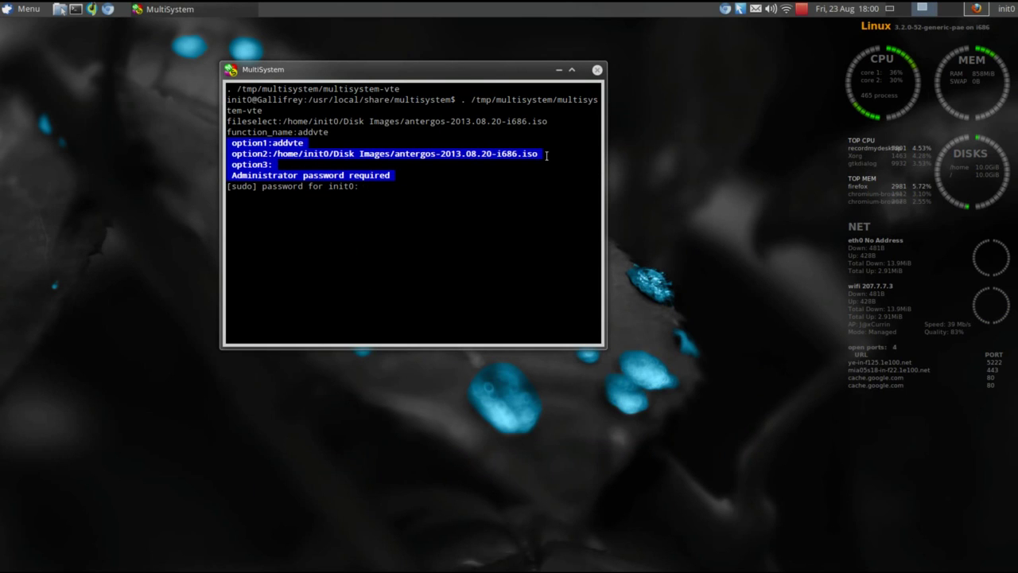
click(598, 71)
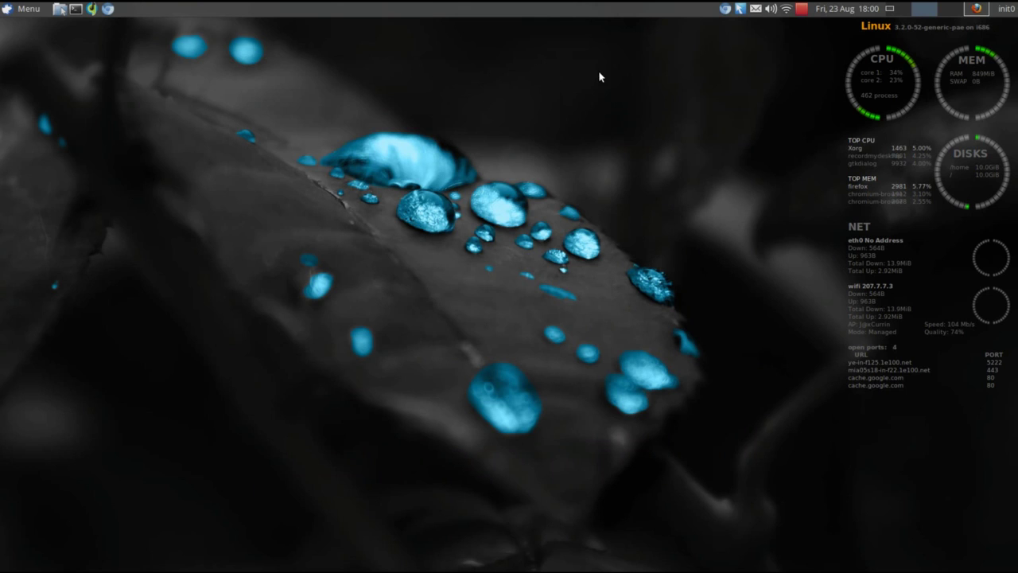
- Relaunch MultiSystem and confirm the SanDisk /dev/sdb1 volume as the multiboot drive
click(24, 9)
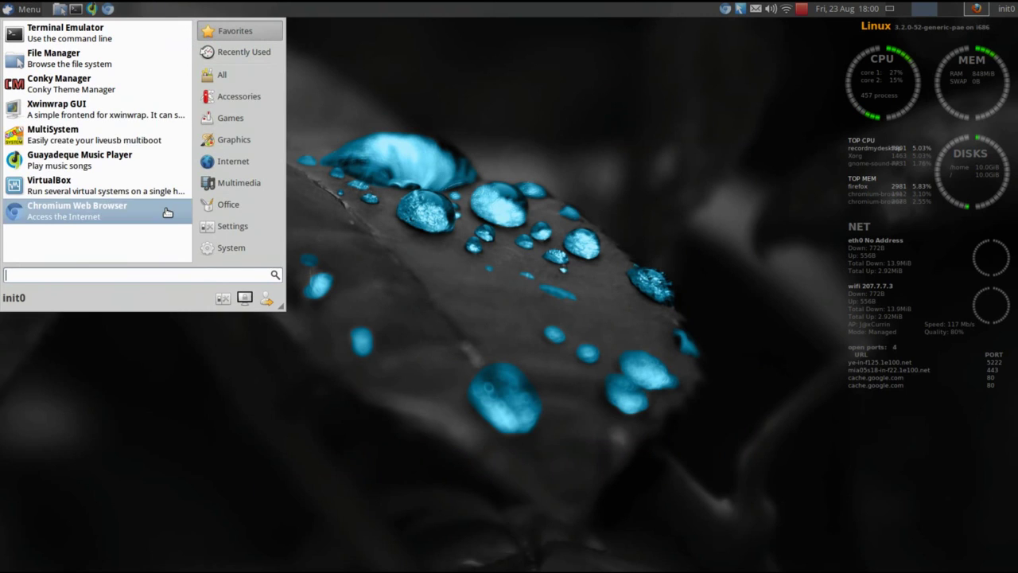
click(129, 137)
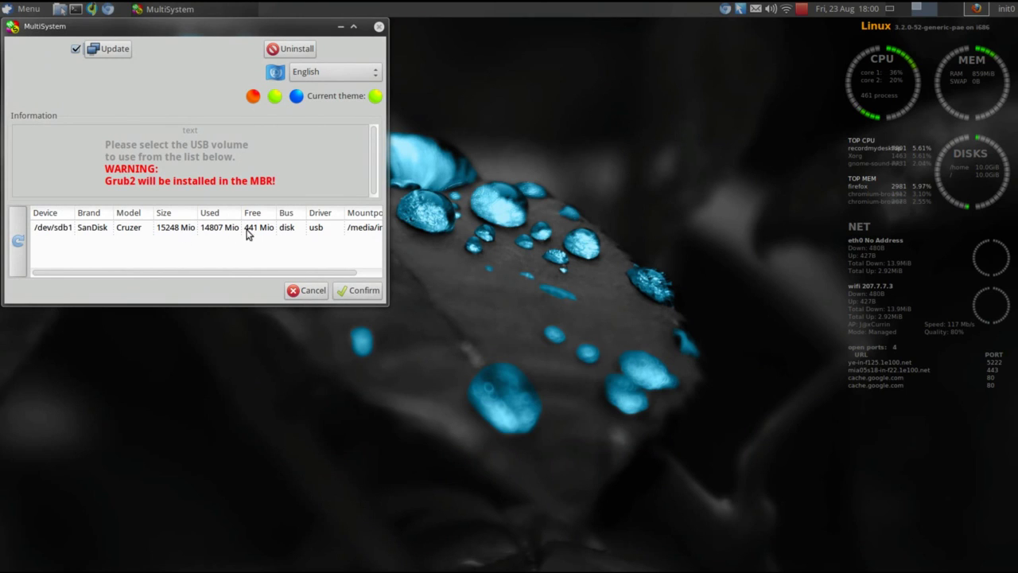
click(266, 231)
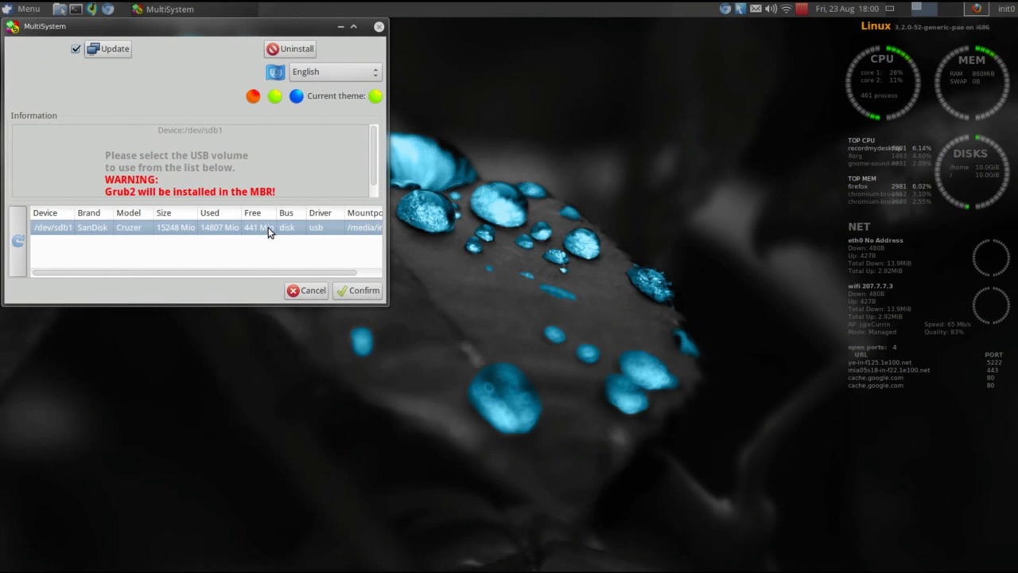
click(353, 288)
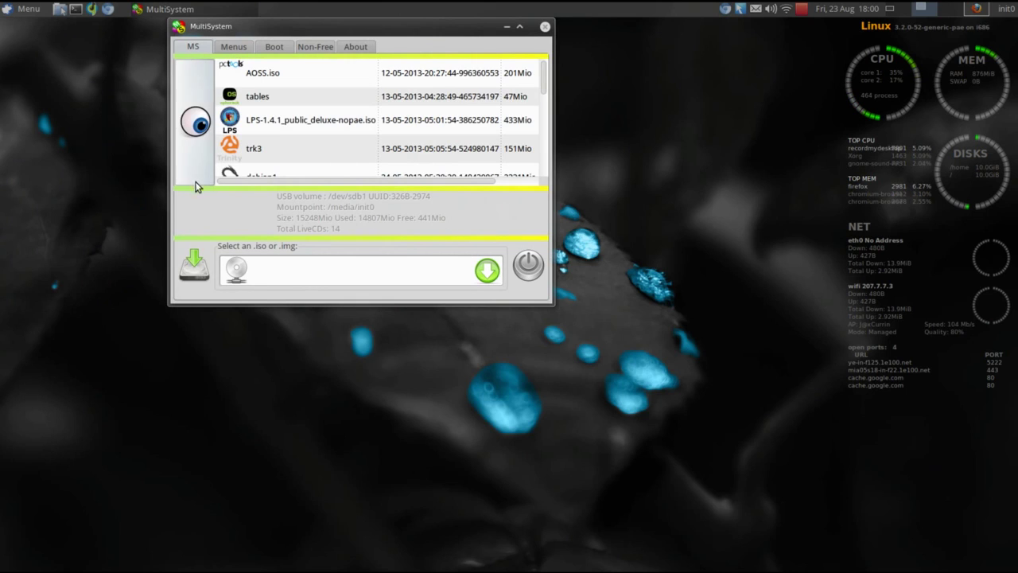
mouse_move(192, 182)
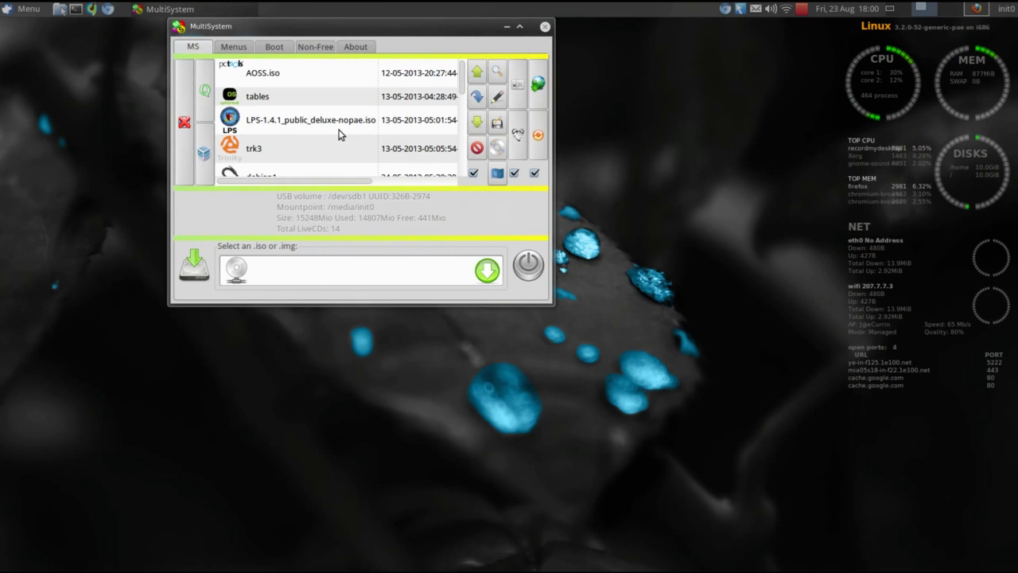
click(298, 99)
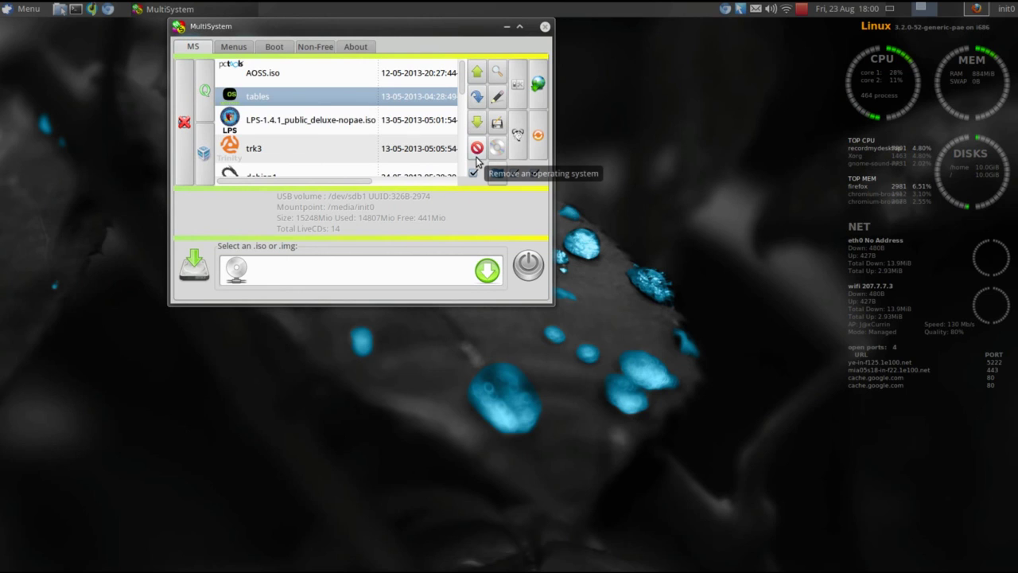
click(342, 142)
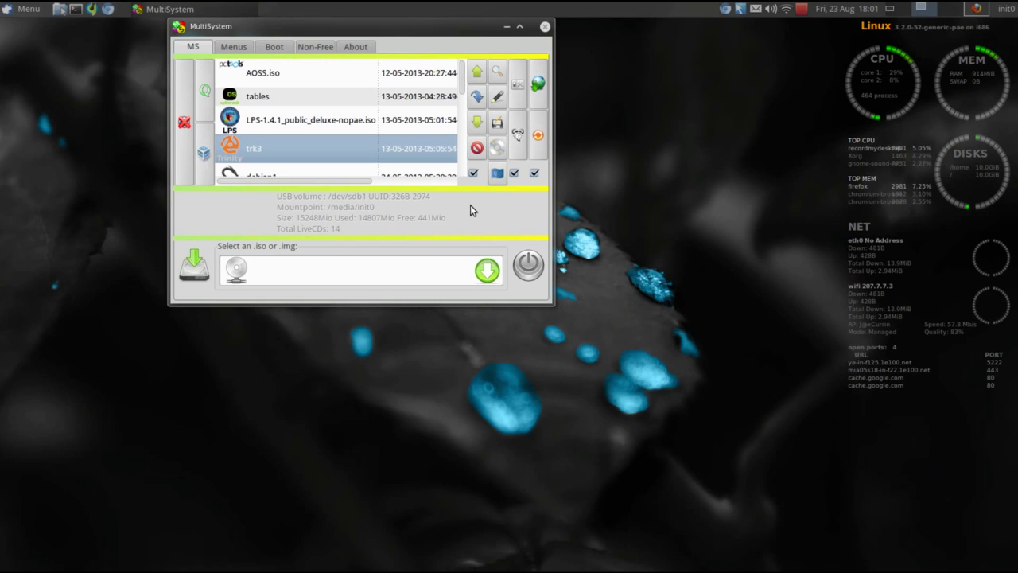
- Open the downloadable live-CD catalogue and search it for ubuntu
click(539, 86)
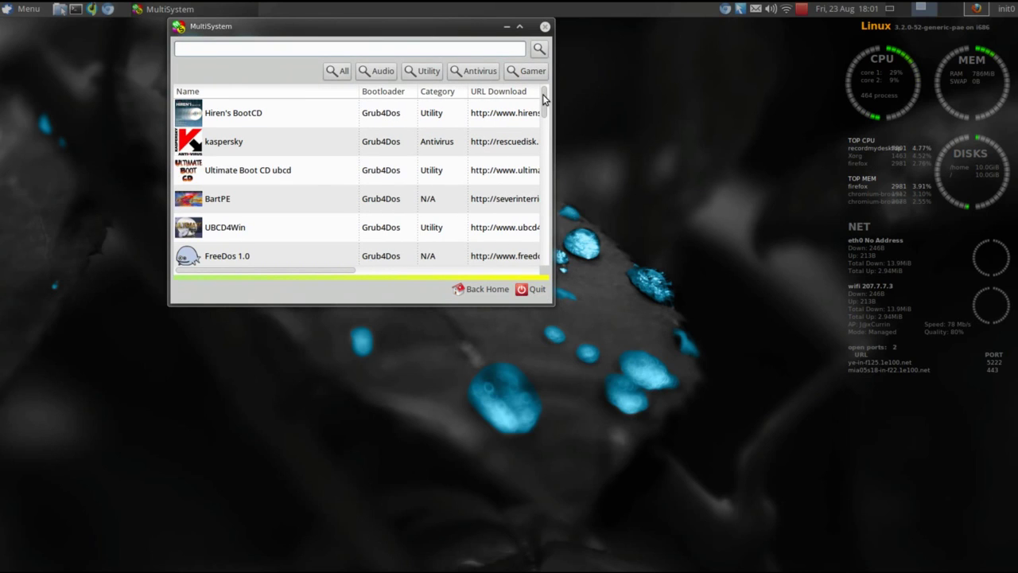
drag(546, 98, 546, 116)
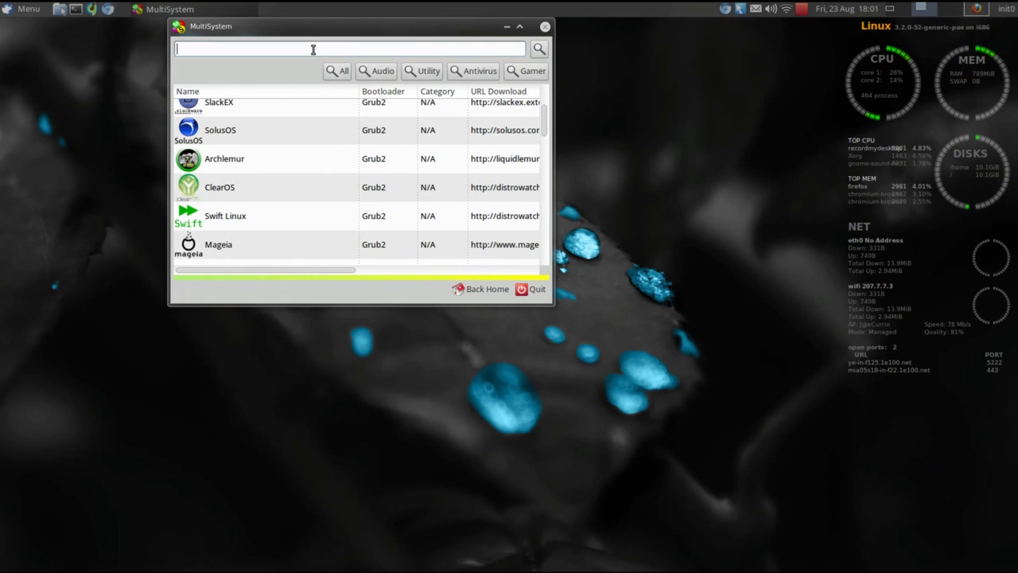
click(180, 49)
text(ubuntu)
click(540, 48)
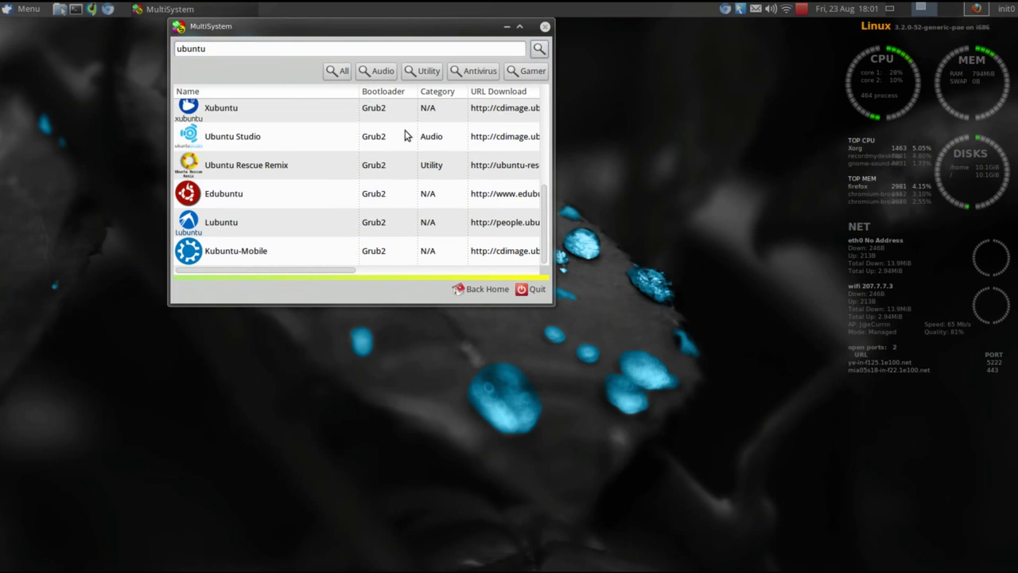
- Try the Audio, Utility, Antivirus and Gamer category filters, then show All
drag(550, 205, 546, 75)
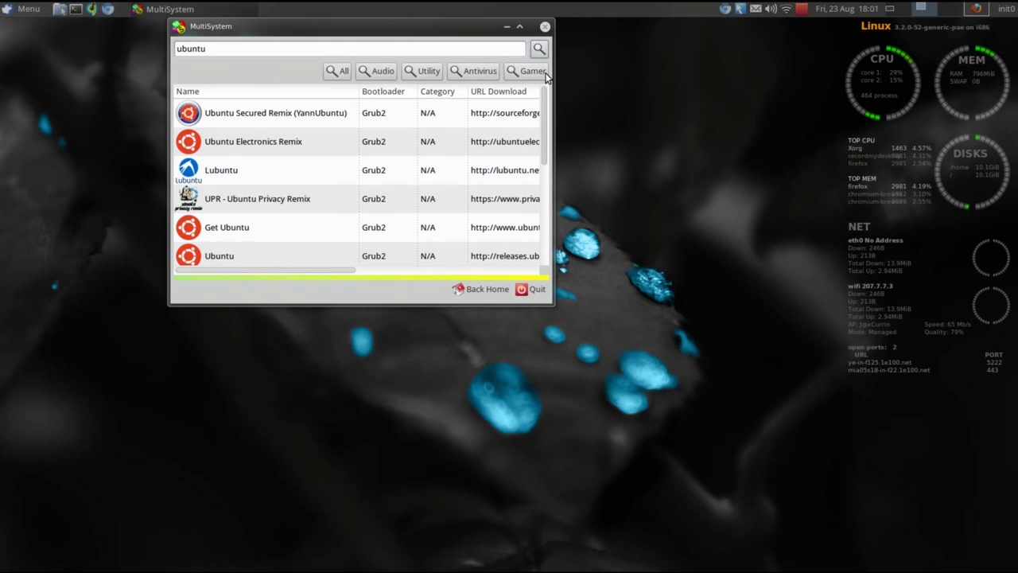
click(371, 75)
click(424, 73)
click(458, 70)
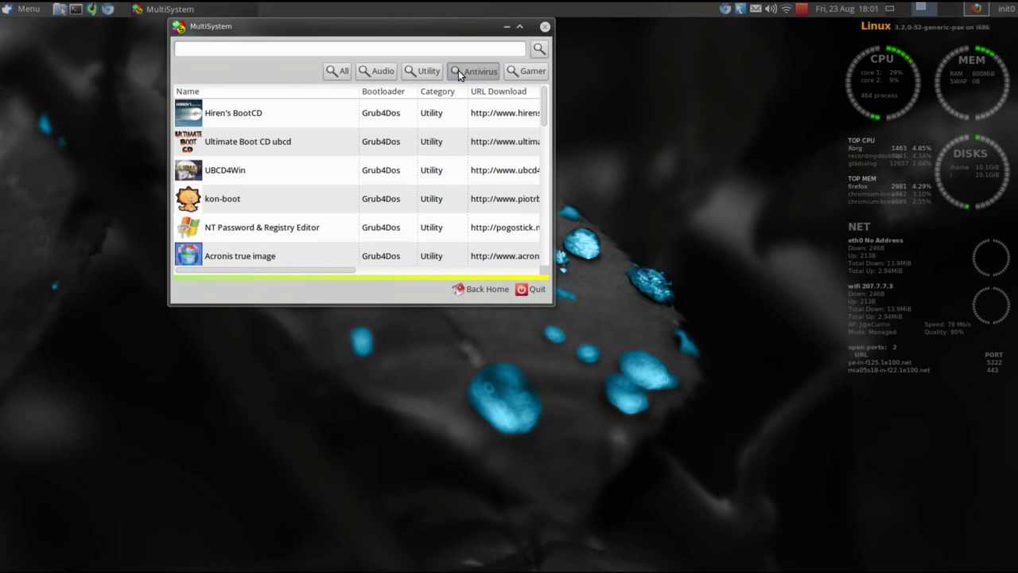
click(510, 74)
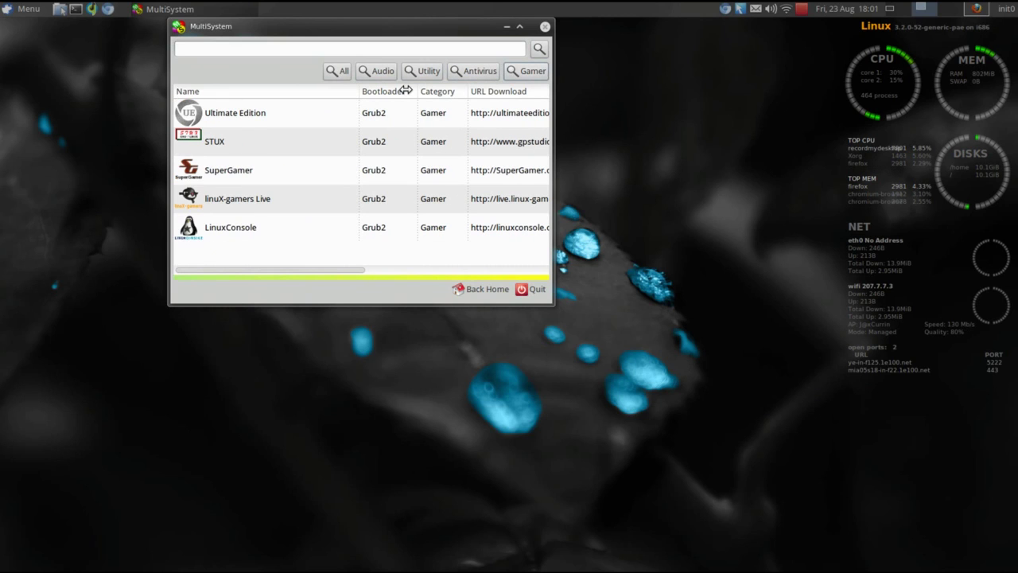
click(337, 73)
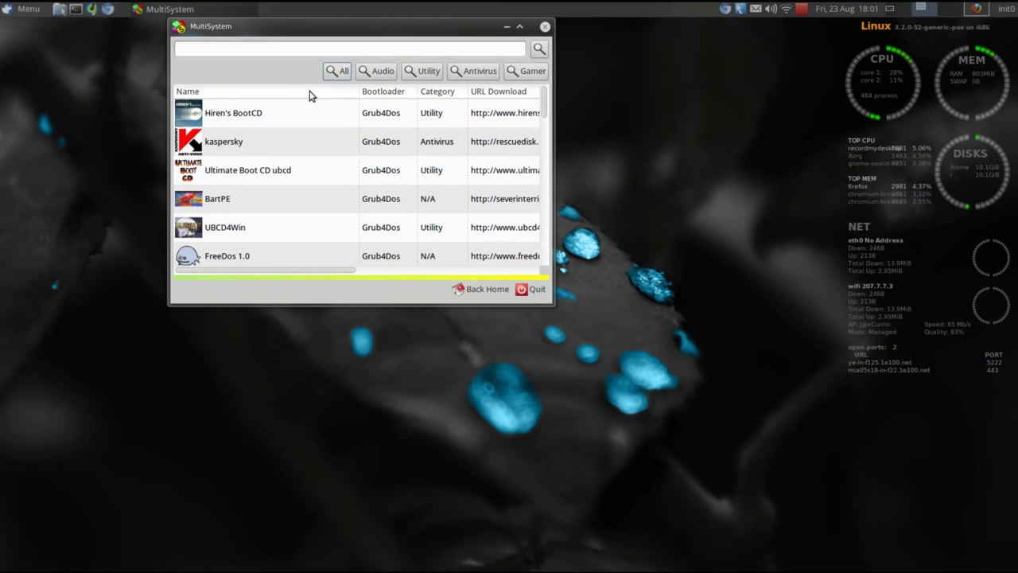
- View the Ultimate Boot CD download page in Firefox, set as preferred browser, then close Firefox
double_click(268, 168)
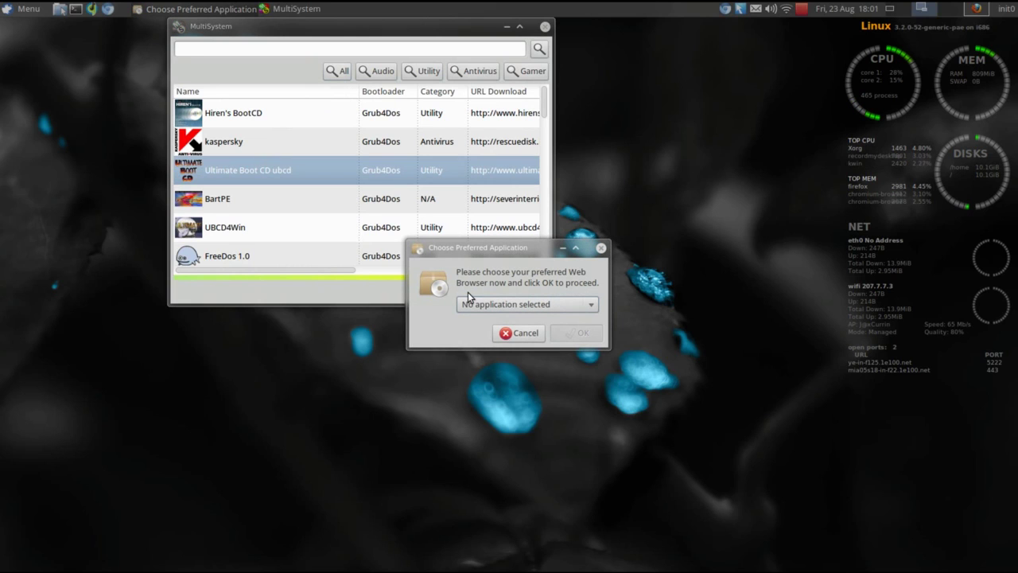
click(542, 306)
click(531, 316)
click(580, 333)
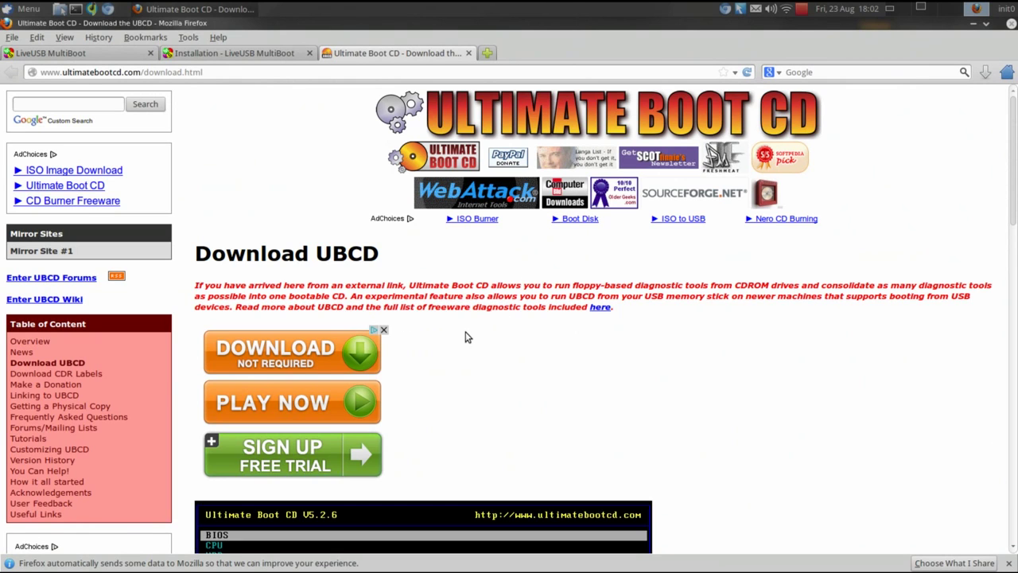
click(1012, 23)
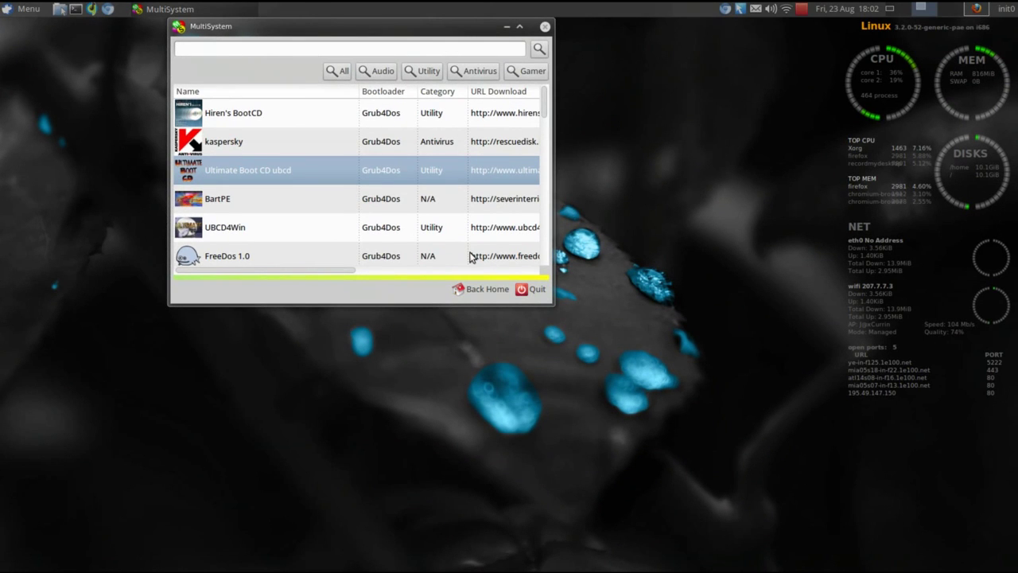
- Move the MultiSystem window and launch the QEMU boot test with the administrator password
click(477, 288)
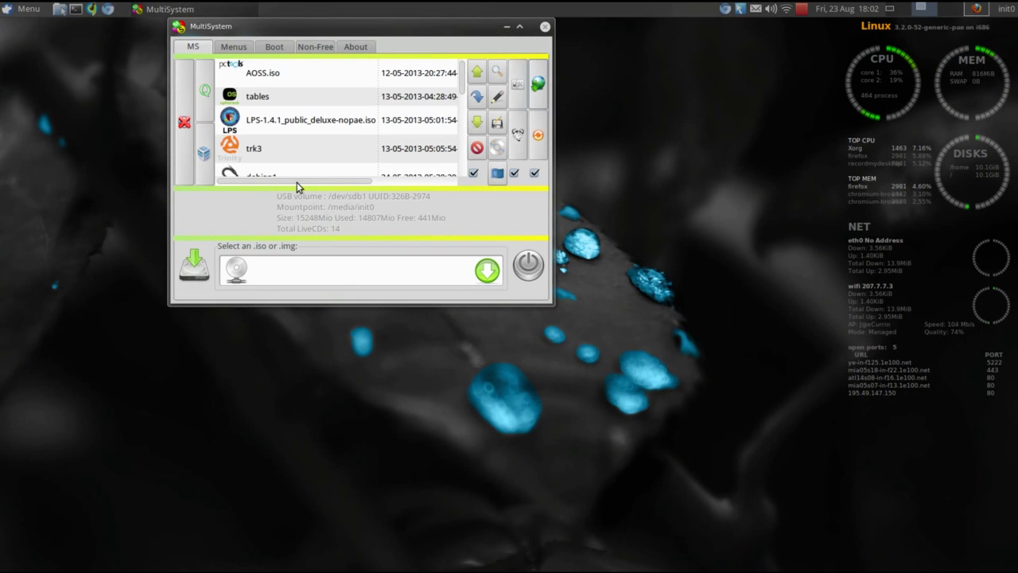
drag(417, 38, 518, 69)
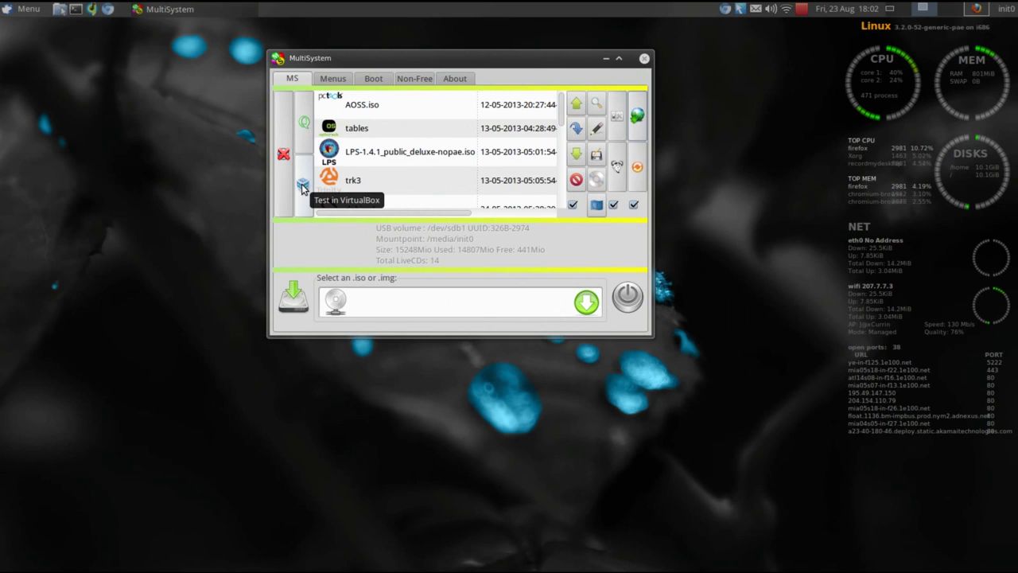
click(310, 147)
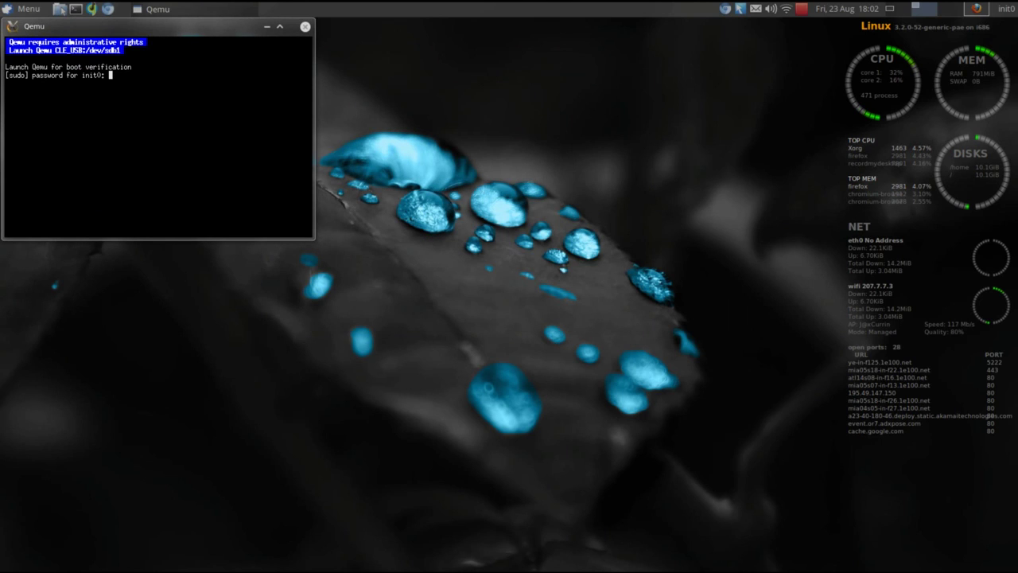
key(Return)
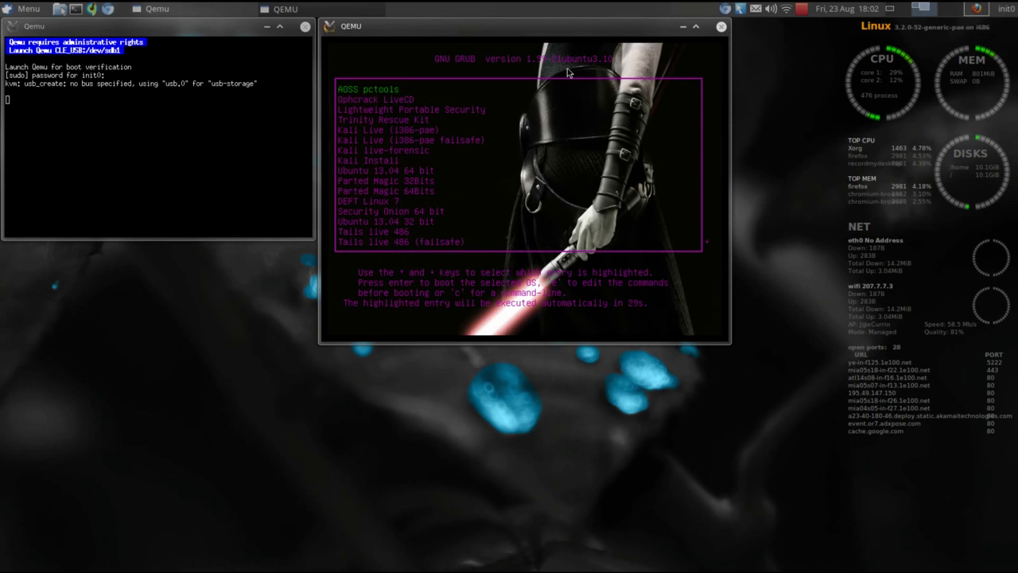
- Browse the GRUB entries from DEFT Linux 7, Kali and Security Onion down to the UTIL section
key(Down)
key(Down)
key(Down)
key(Down)
key(Down)
key(Down)
key(Down)
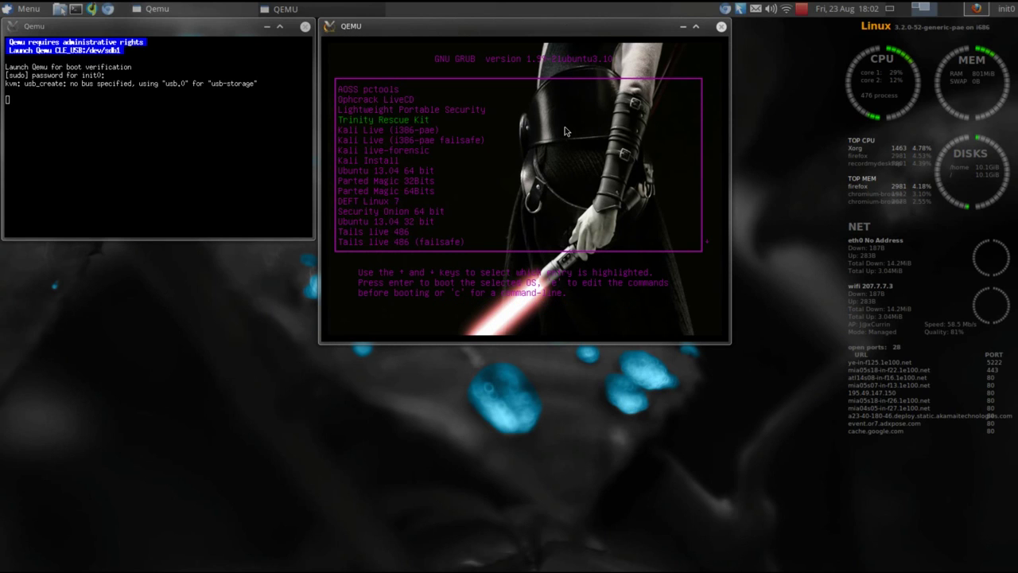
key(Down)
key(Down)
key(Down)
key(Down)
key(Down)
key(Down)
key(Down)
key(Down)
key(Down)
key(Down)
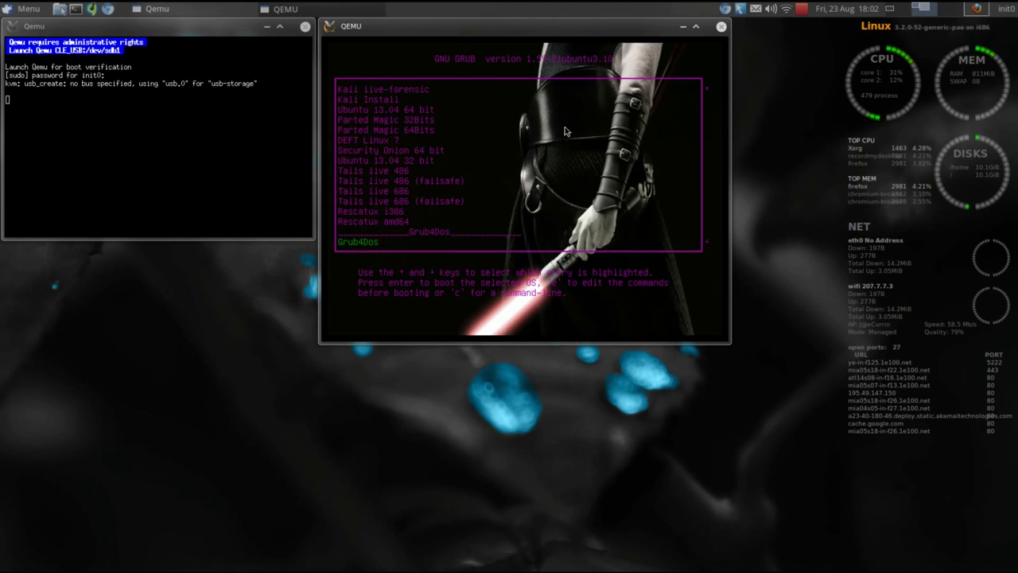
key(Up)
key(Up)
key(Up)
key(Up)
key(Up)
key(Up)
key(Up)
key(Up)
key(Up)
key(Up)
key(Up)
key(Up)
key(Up)
key(Up)
key(Up)
key(Up)
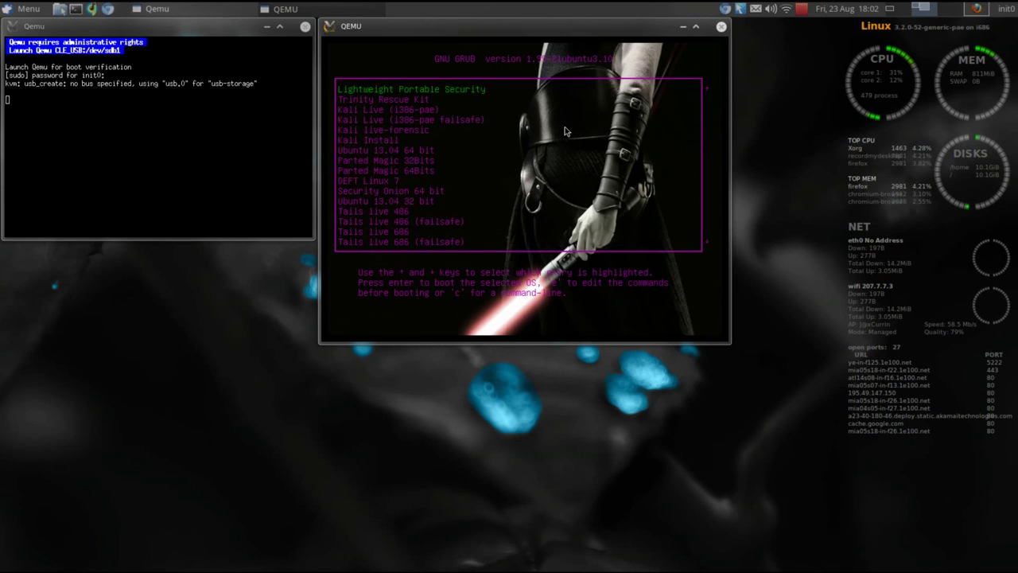
key(Down)
key(Down)
key(Down)
key(Down)
key(Down)
key(Down)
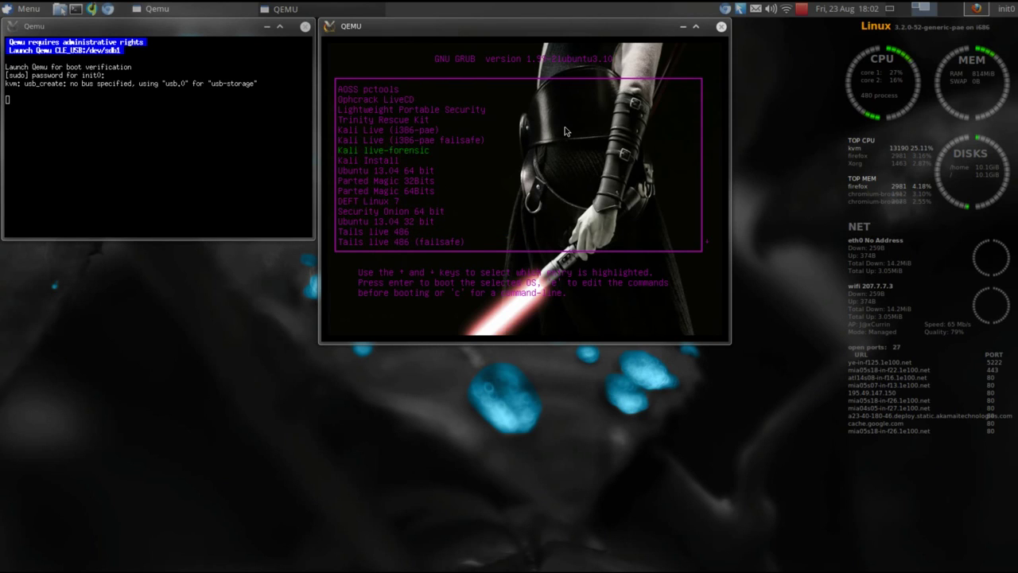
key(Down)
key(Down)
key(Down)
key(Down)
key(Down)
key(Down)
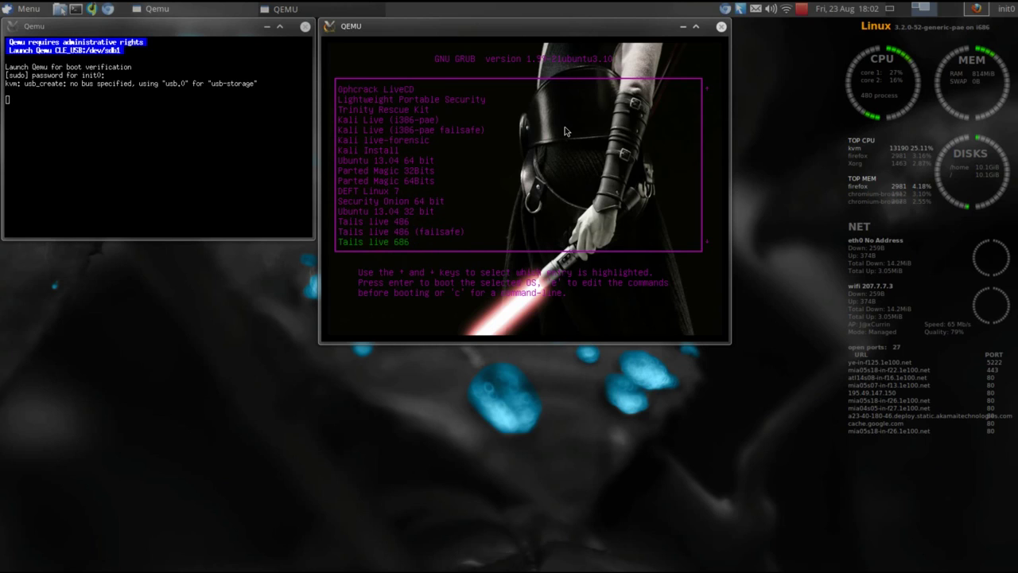
key(Down)
key(Down)
key(Down)
key(Down)
key(Down)
key(Down)
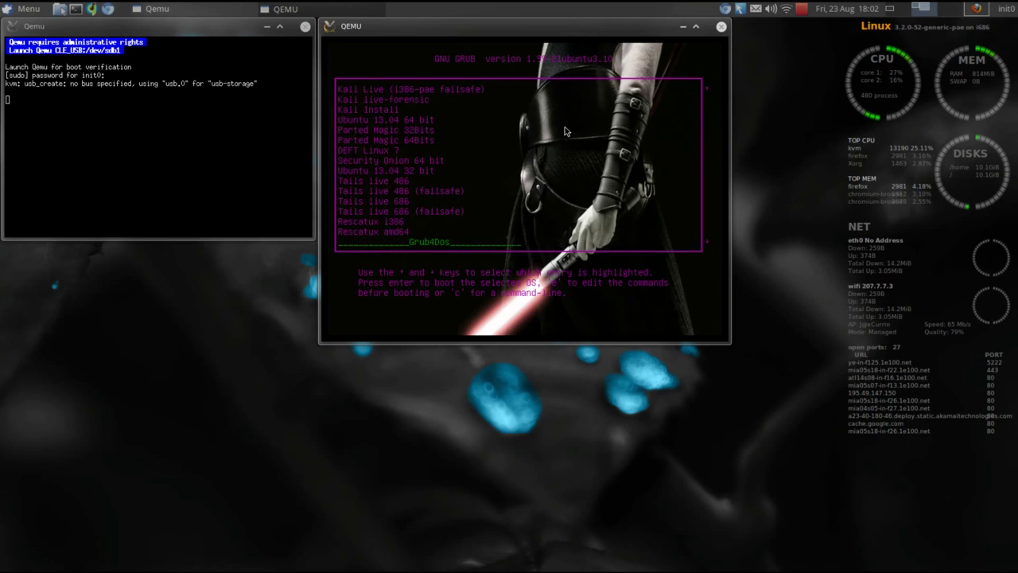
key(Down)
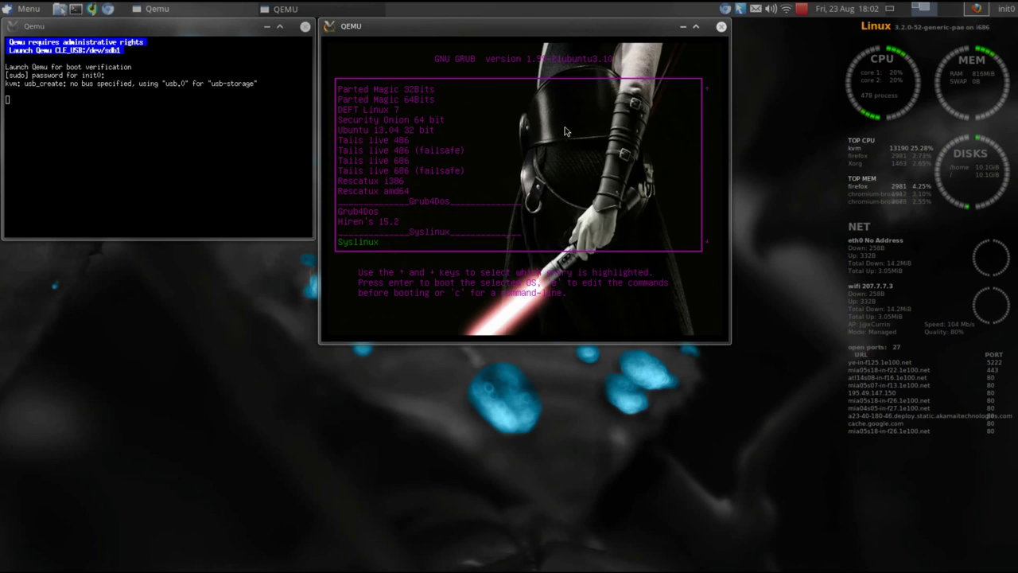
key(Down)
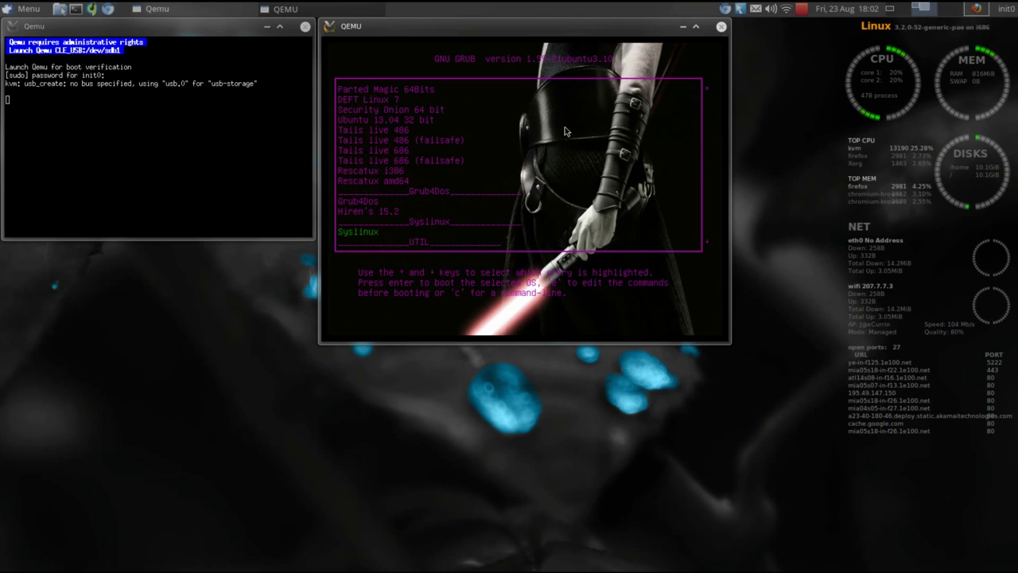
key(Up)
key(Up)
key(Up)
key(Up)
key(Up)
key(Up)
key(Up)
key(Up)
key(Up)
key(Up)
key(Up)
key(Up)
key(Up)
key(Up)
key(Up)
key(Up)
key(Up)
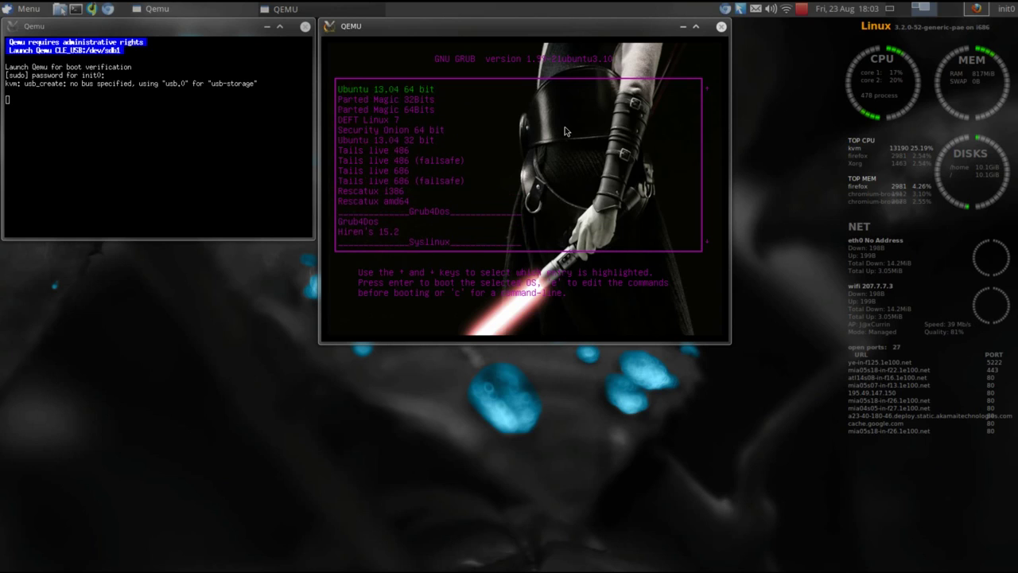
key(Up)
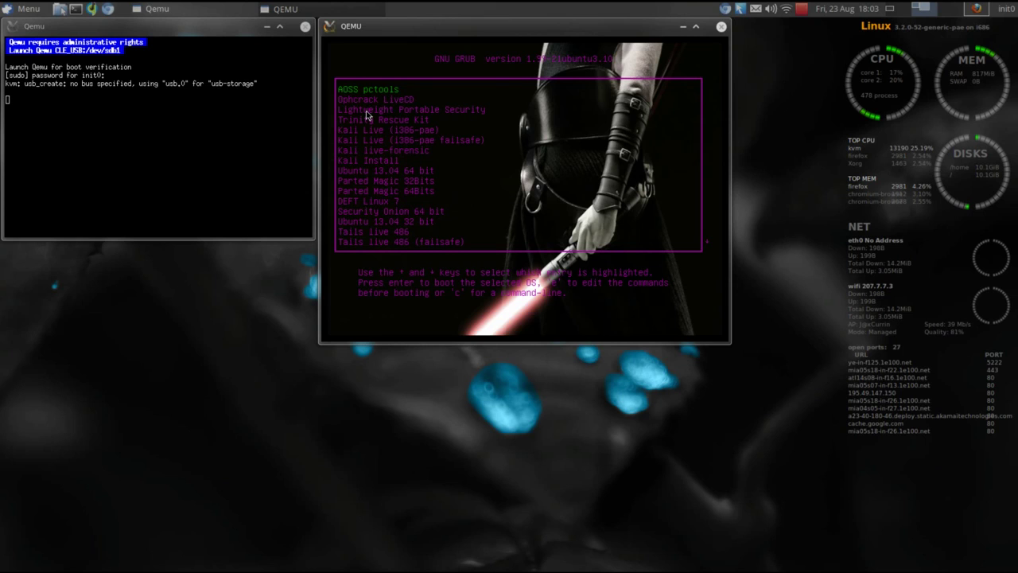
- Open a maximized file manager showing the init0 USB drive's contents
click(60, 8)
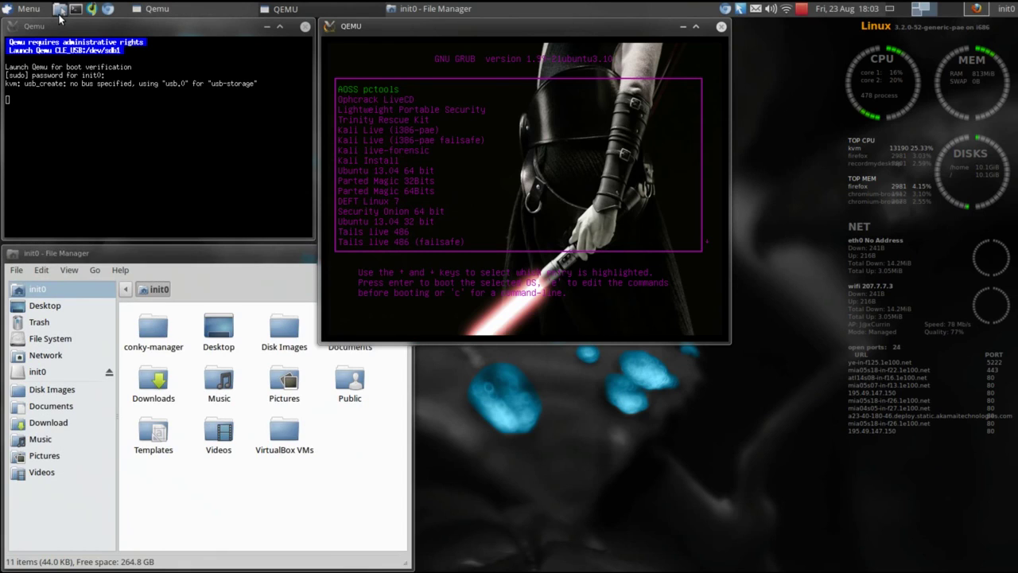
drag(156, 253, 467, 97)
click(351, 219)
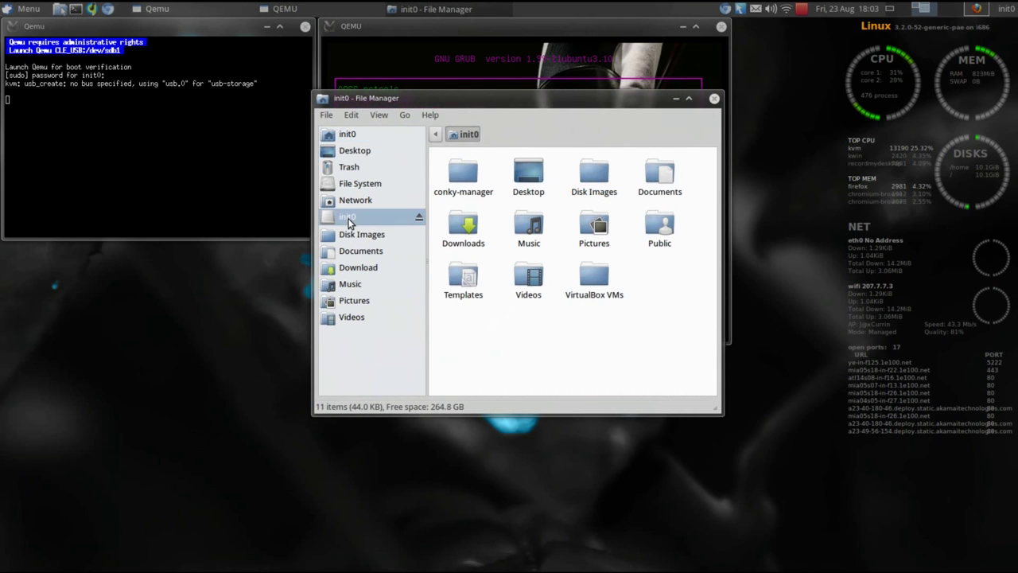
click(690, 100)
- Open boot > splash, inspect splash.png's details, then return to the boot folder
click(303, 106)
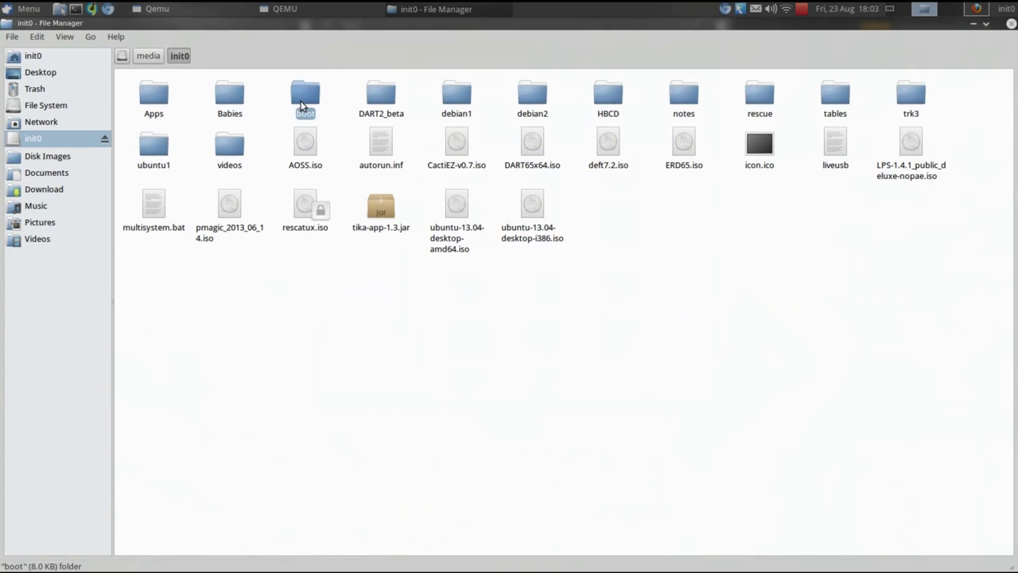
double_click(302, 105)
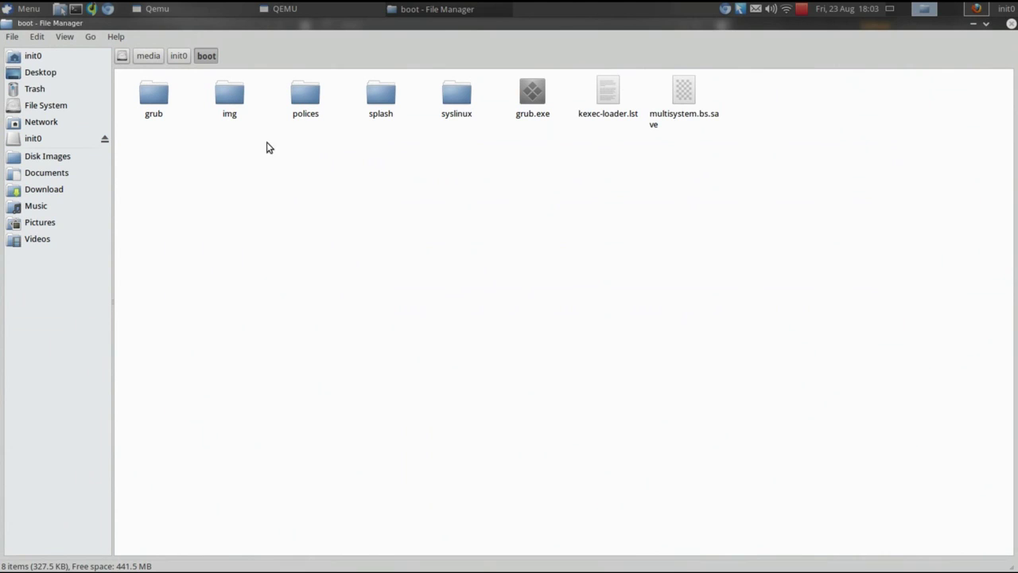
double_click(385, 102)
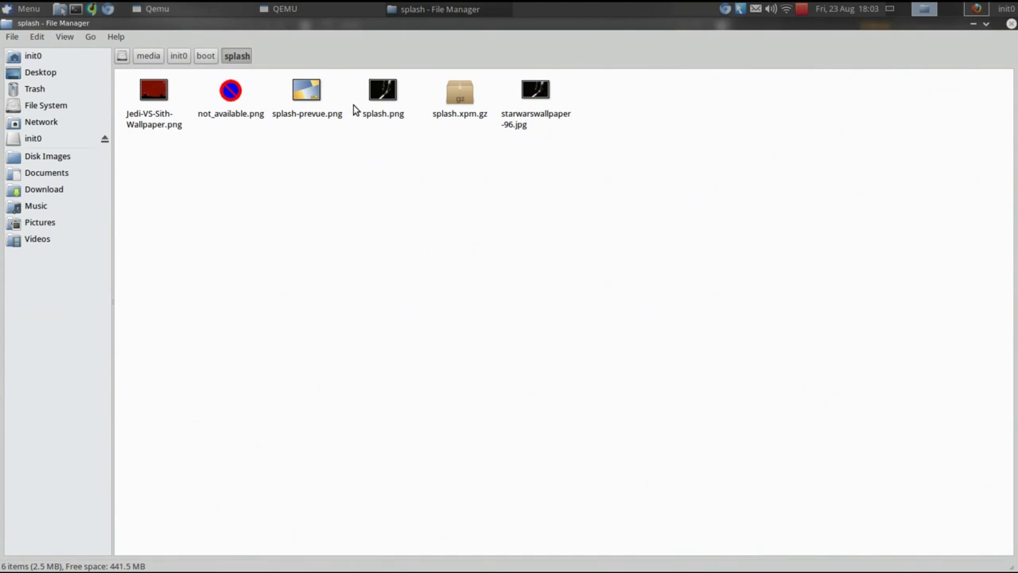
click(382, 103)
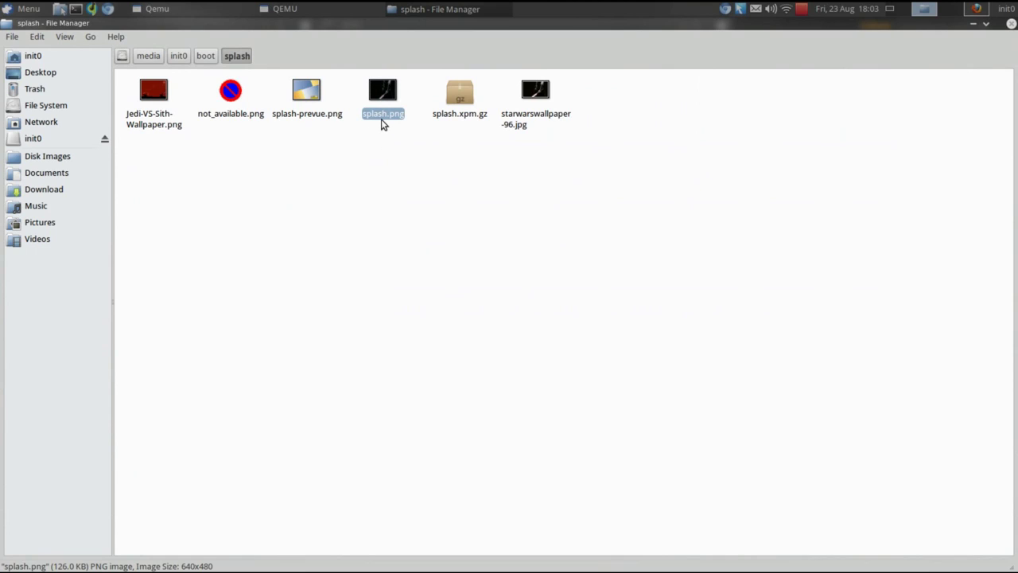
click(399, 204)
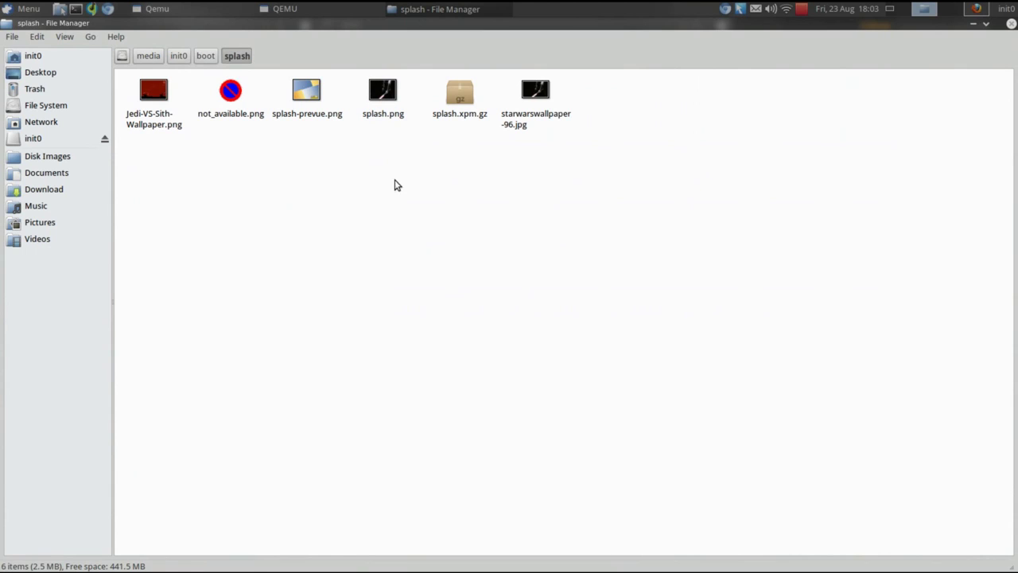
click(204, 58)
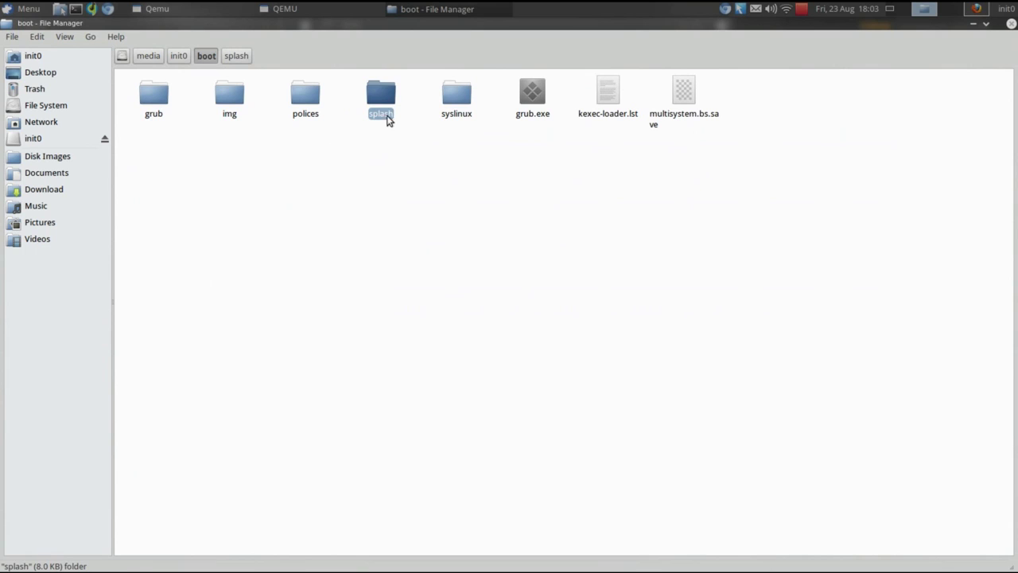
- Open the boot/grub folder and bring up the context menu for grub.cfg
double_click(153, 102)
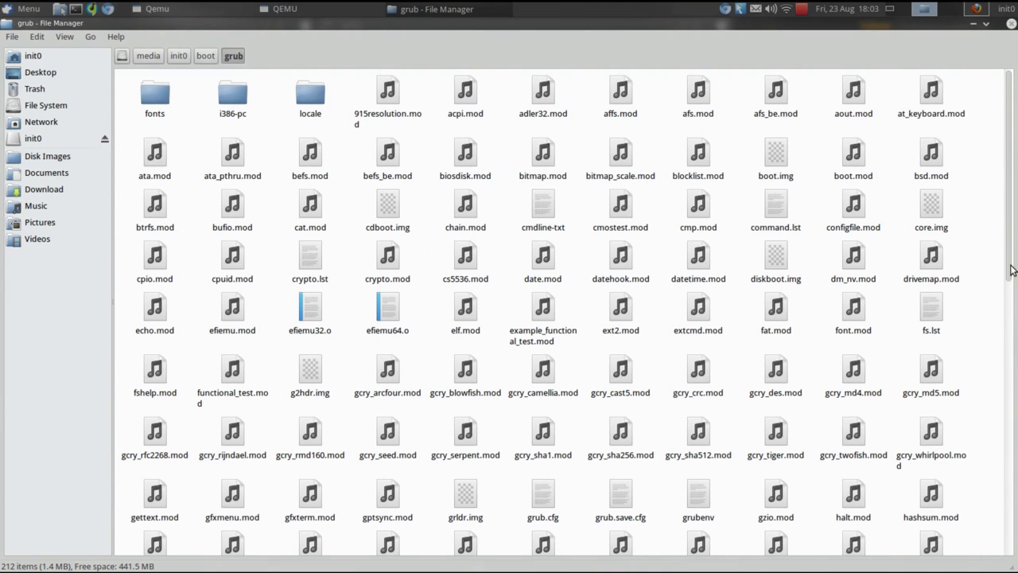
drag(1012, 271, 1012, 370)
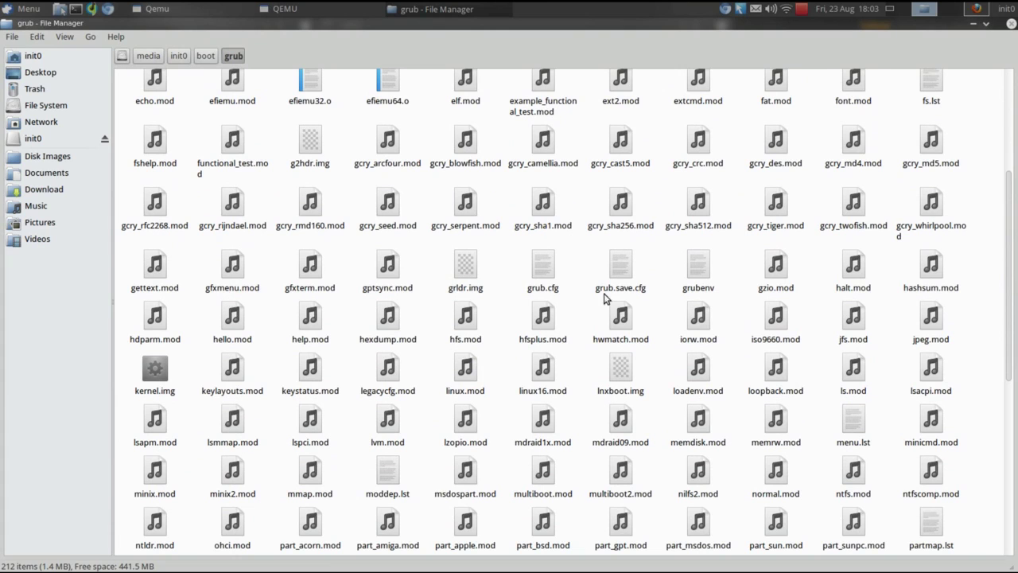
right_click(560, 278)
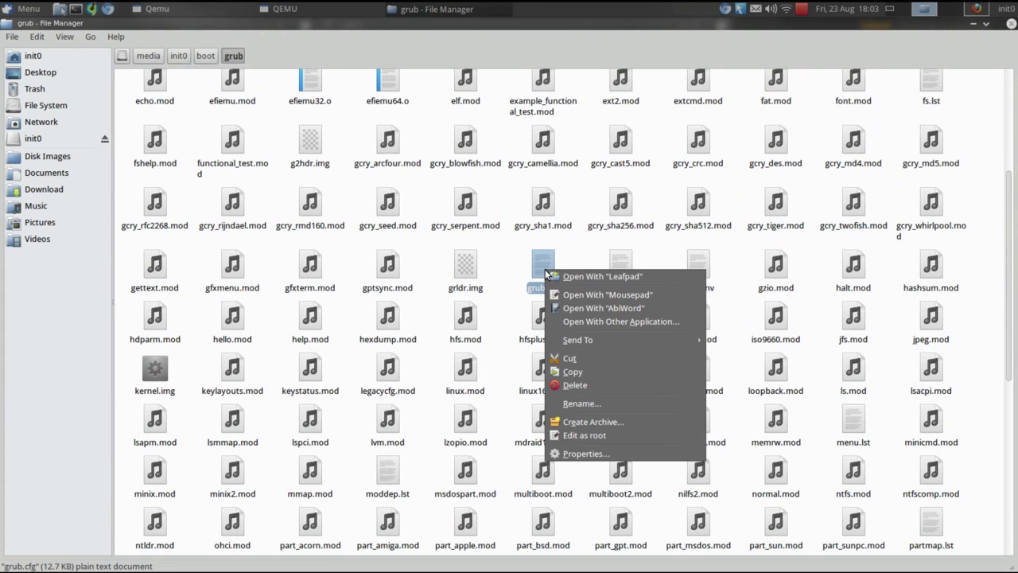
- Open grub.cfg in Leafpad and maximize the editor window
click(561, 280)
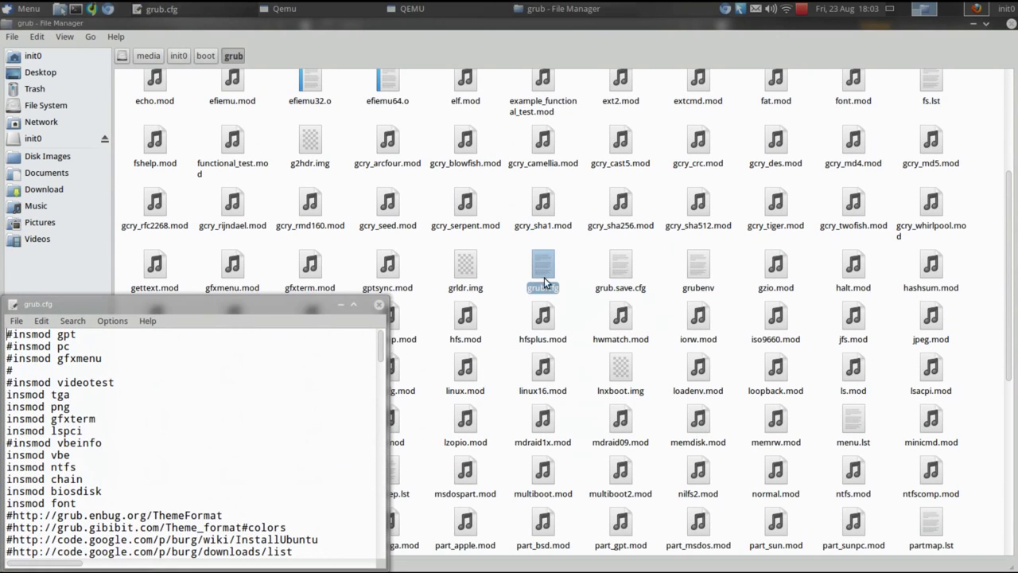
drag(253, 312, 499, 125)
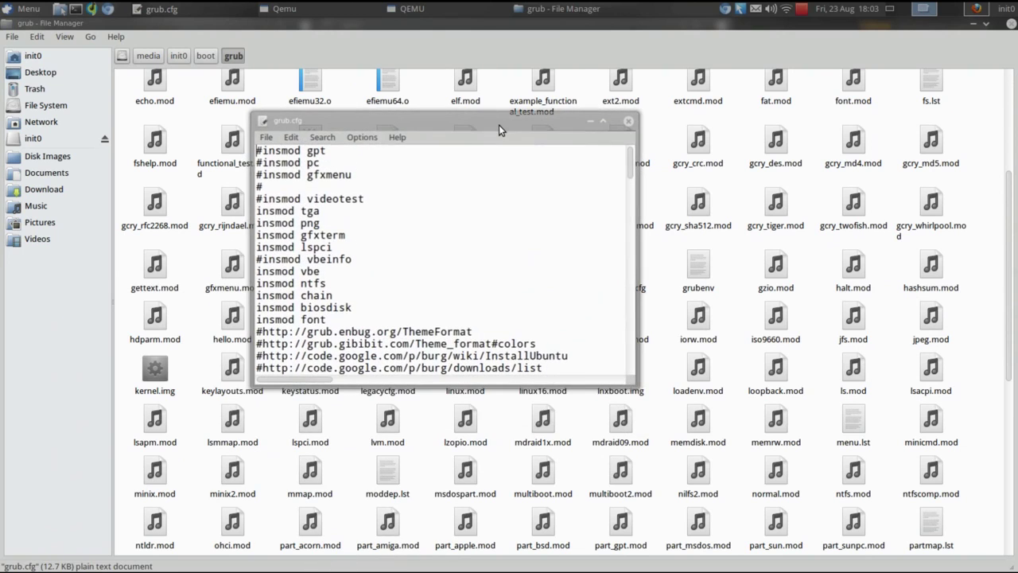
double_click(499, 125)
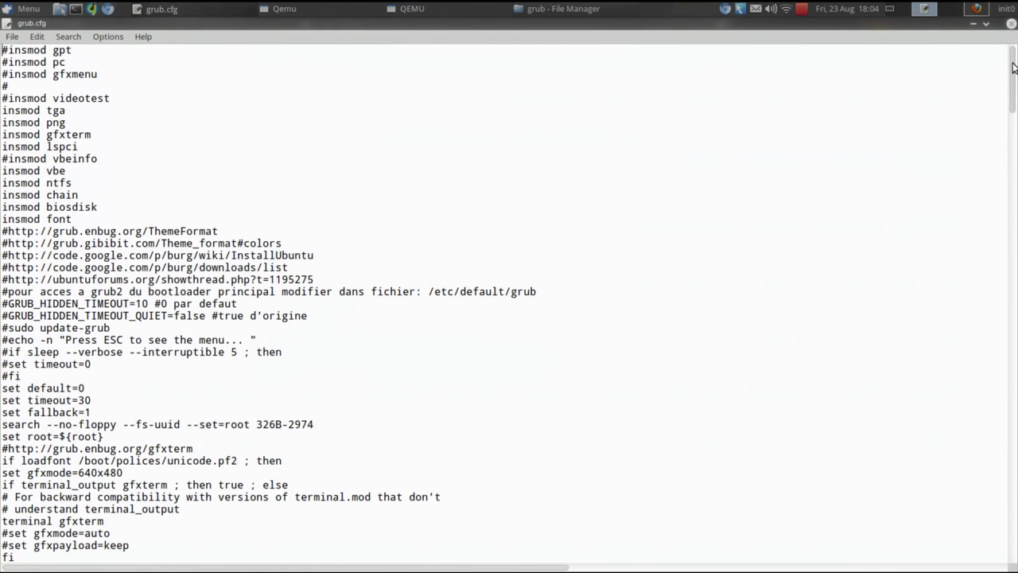
drag(1013, 67, 1013, 127)
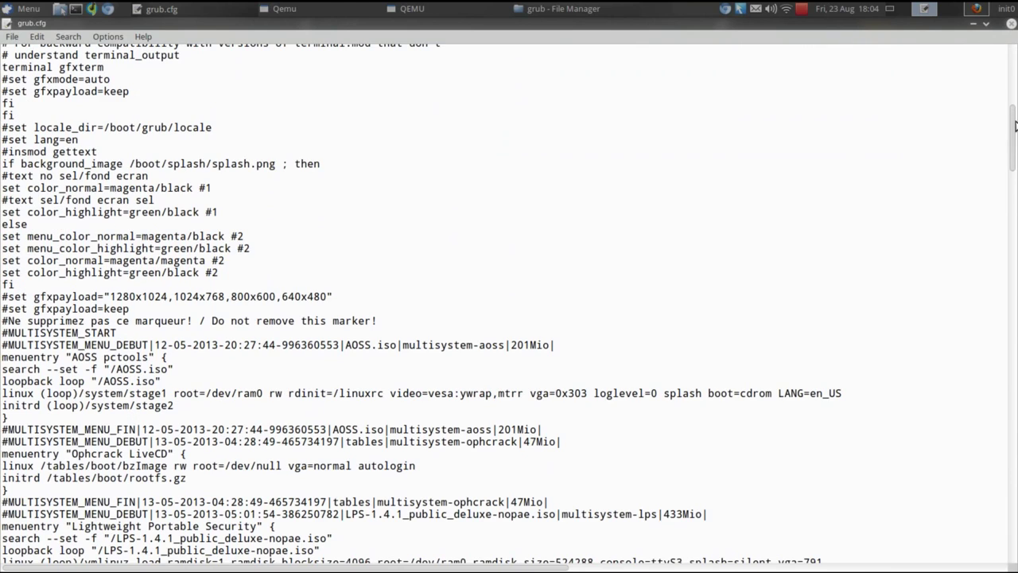
- Highlight the /boot/splash/splash.png background path and the magenta/black color_normal colours
drag(127, 163, 274, 164)
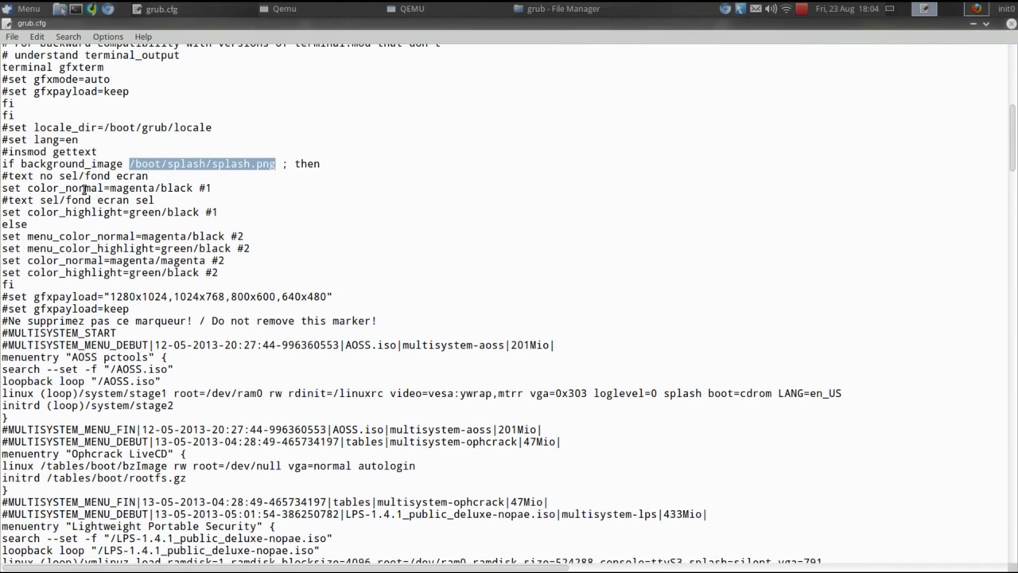
drag(115, 188, 192, 188)
click(174, 188)
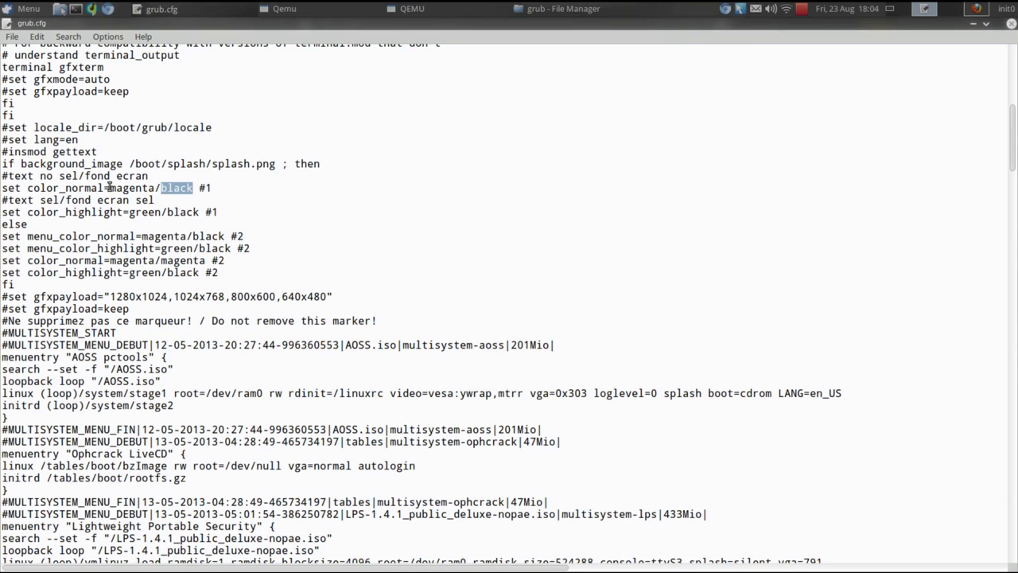
drag(109, 187, 199, 212)
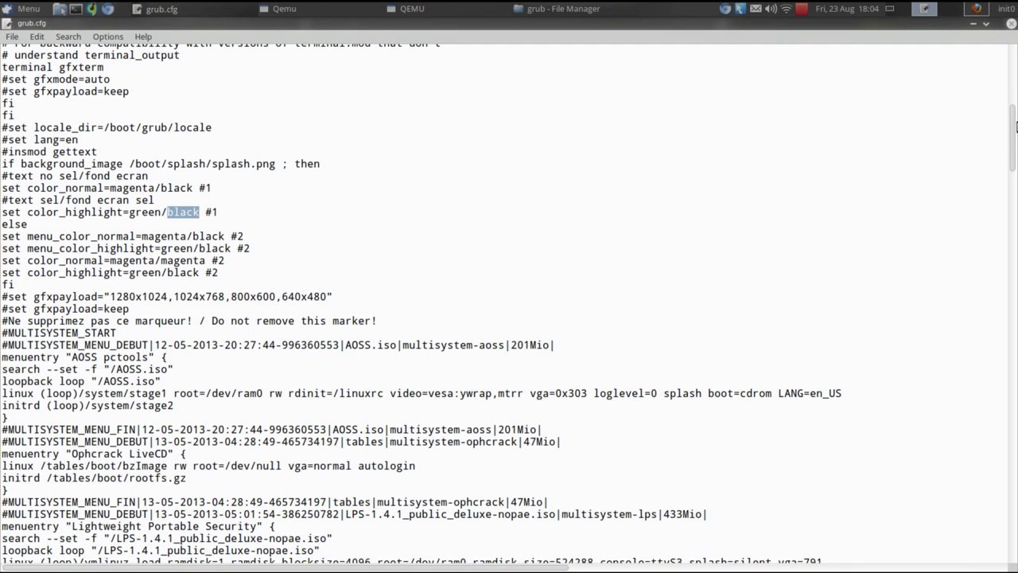
drag(1016, 126, 1016, 164)
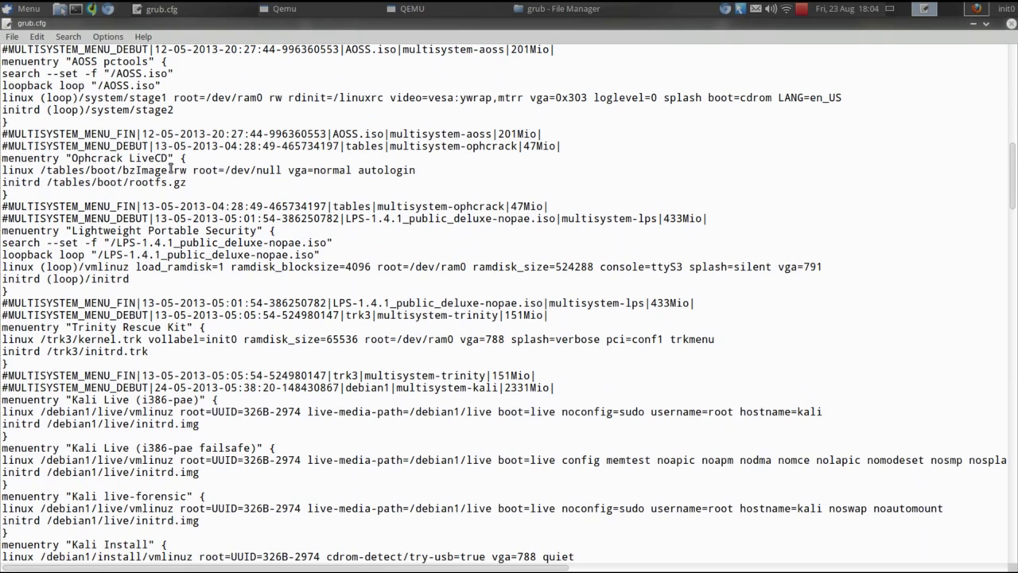
- Highlight the Ophcrack LiveCD and Trinity Rescue Kit menuentry names, then close grub.cfg unchanged
drag(73, 158, 166, 171)
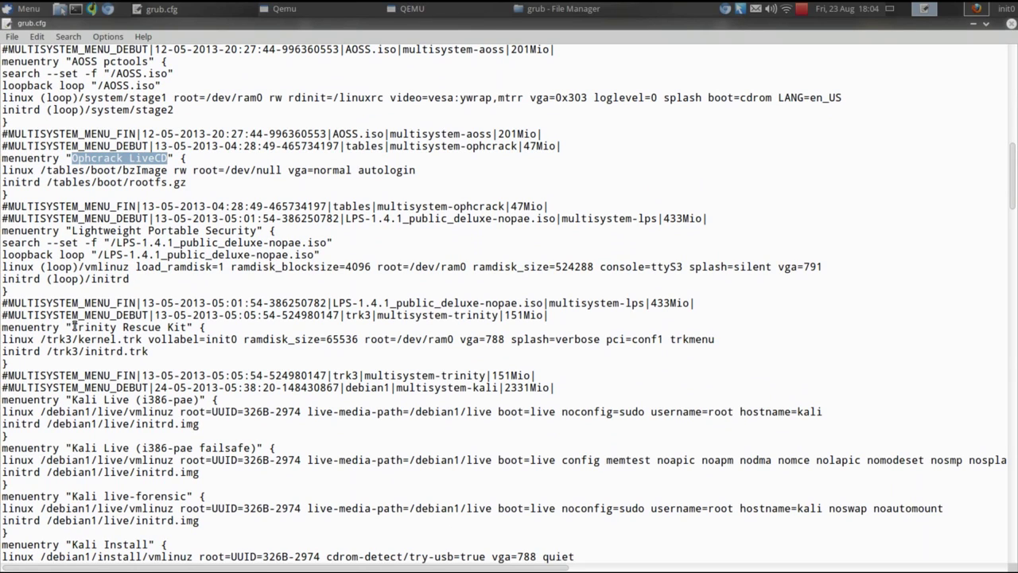
drag(73, 326, 184, 327)
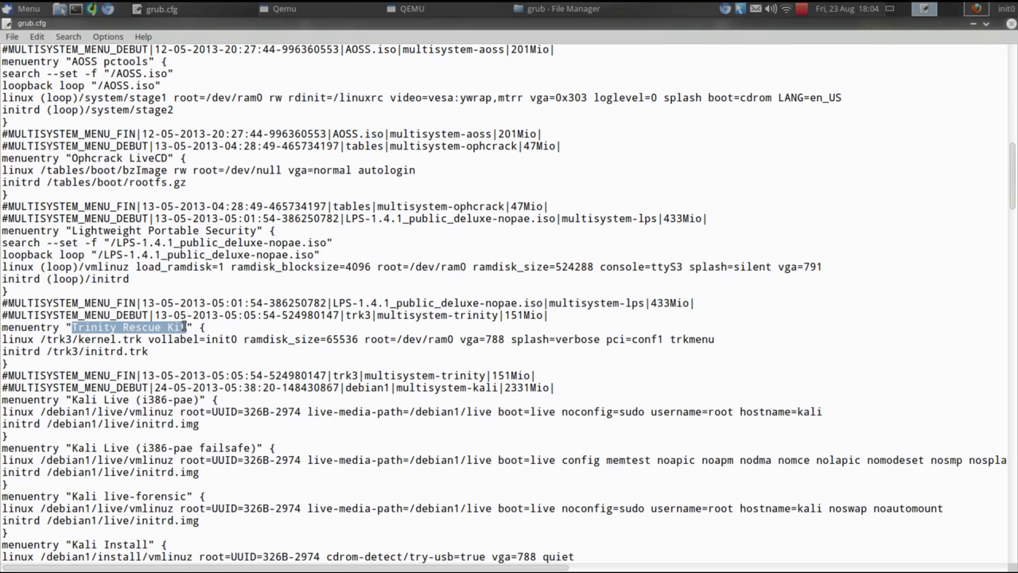
drag(3, 158, 197, 161)
click(195, 173)
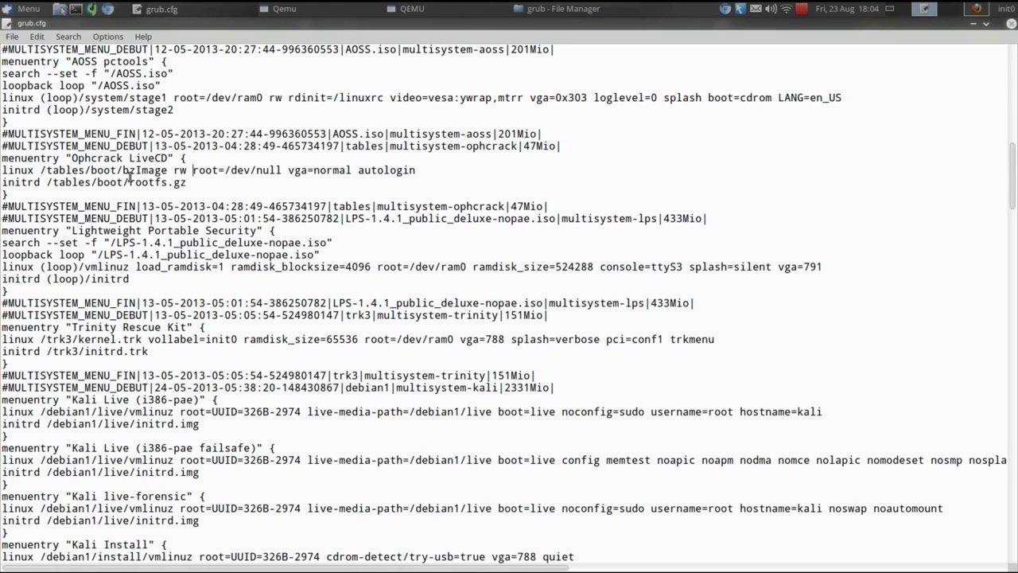
drag(72, 158, 174, 159)
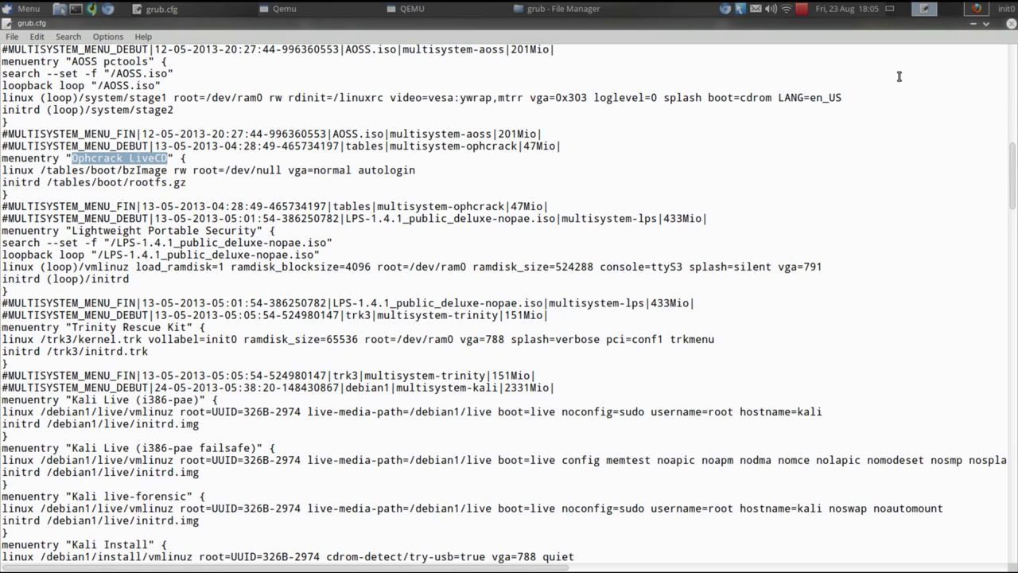
click(1012, 26)
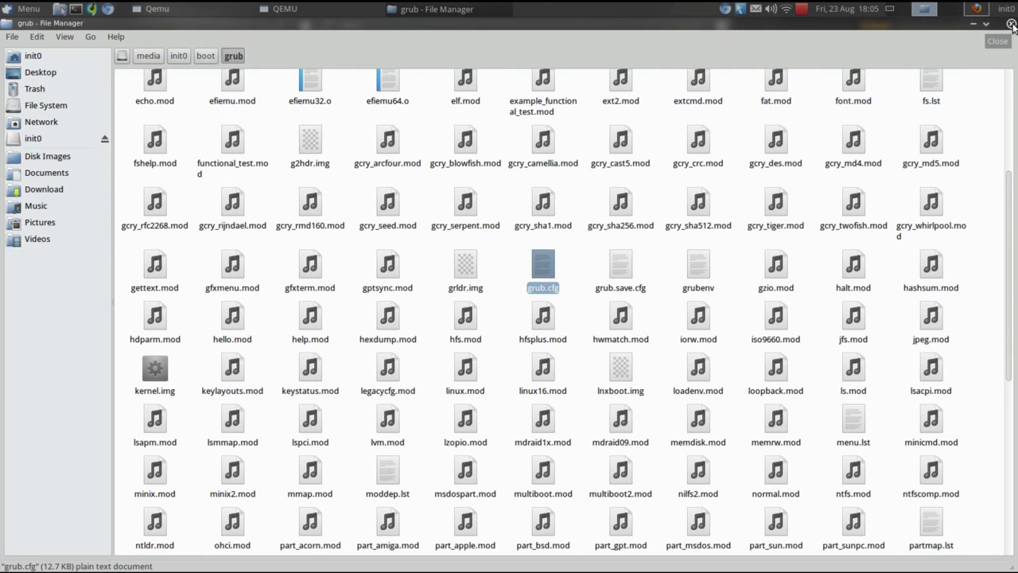
- Close the file manager, then select Trinity Rescue Kit in QEMU's GRUB menu and boot it
click(1012, 25)
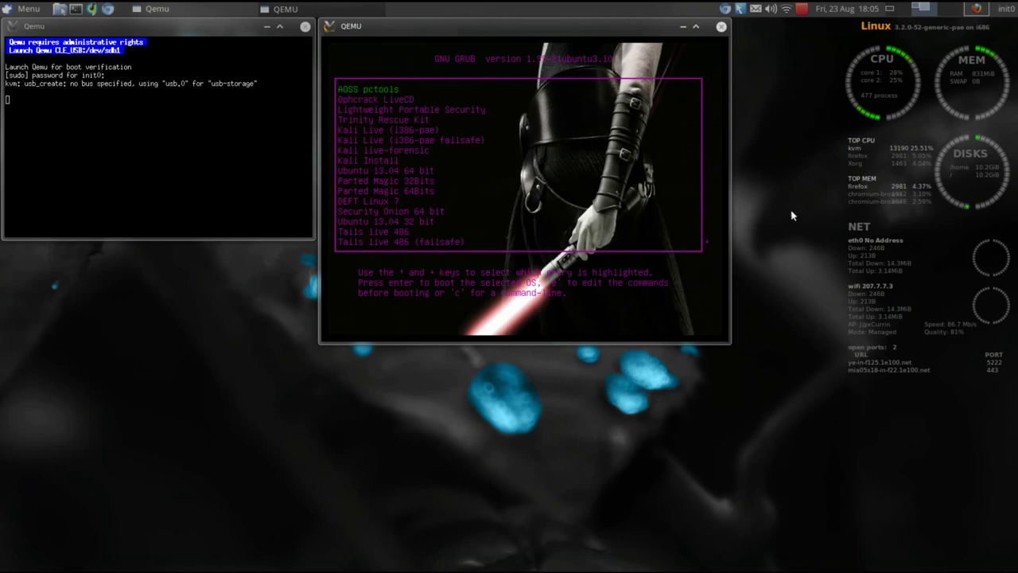
key(Down)
key(Down)
key(Down)
key(Down)
key(Down)
key(Down)
key(Down)
key(Down)
key(Down)
key(Down)
key(Down)
key(Up)
key(Up)
key(Up)
key(Up)
key(Up)
key(Up)
key(Up)
key(Up)
key(Up)
key(Up)
key(Up)
key(Return)
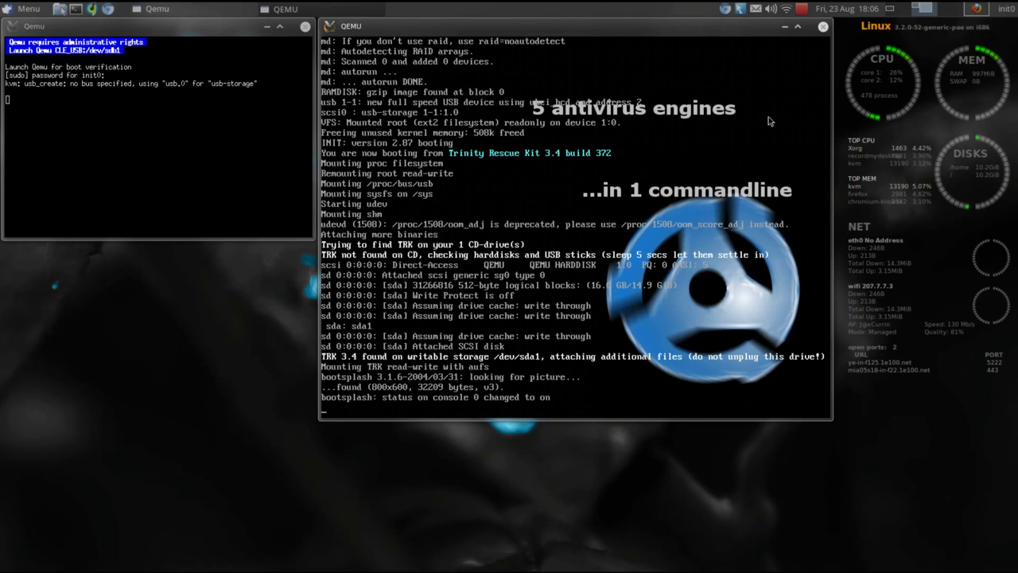
- Close the QEMU boot test and centre the MultiSystem window showing the 14 live CDs and 441 Mio free
click(824, 27)
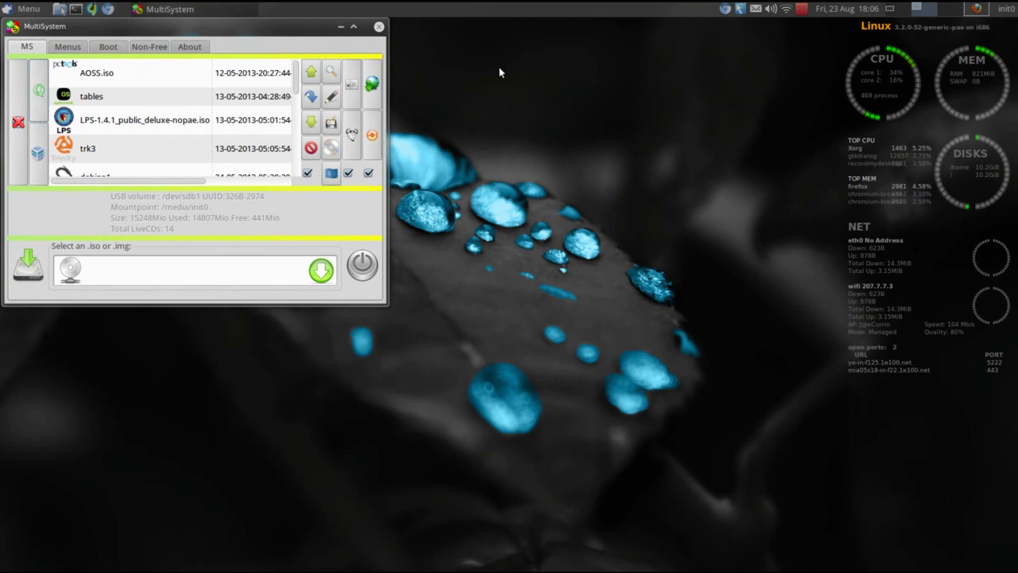
drag(297, 27, 556, 97)
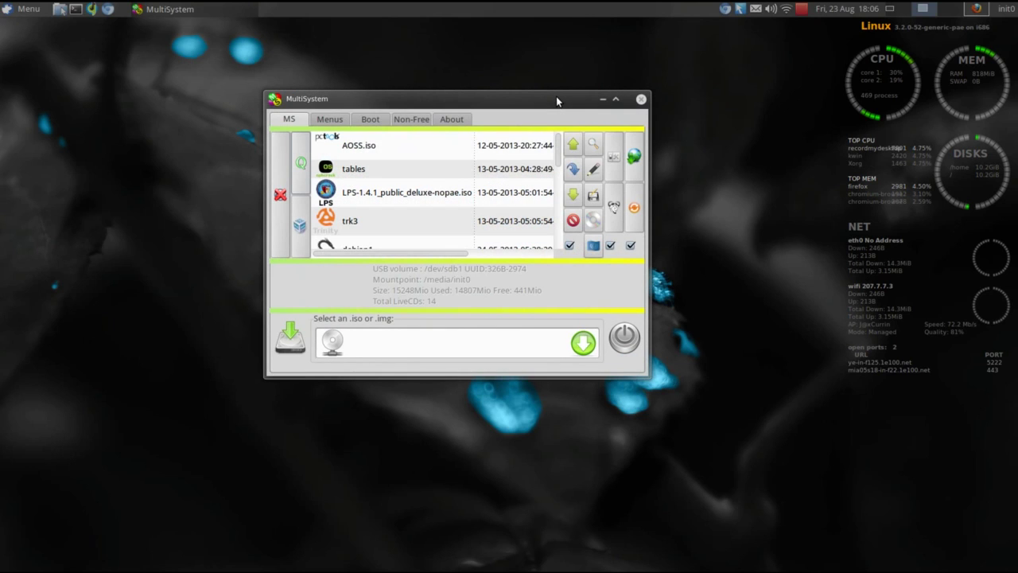